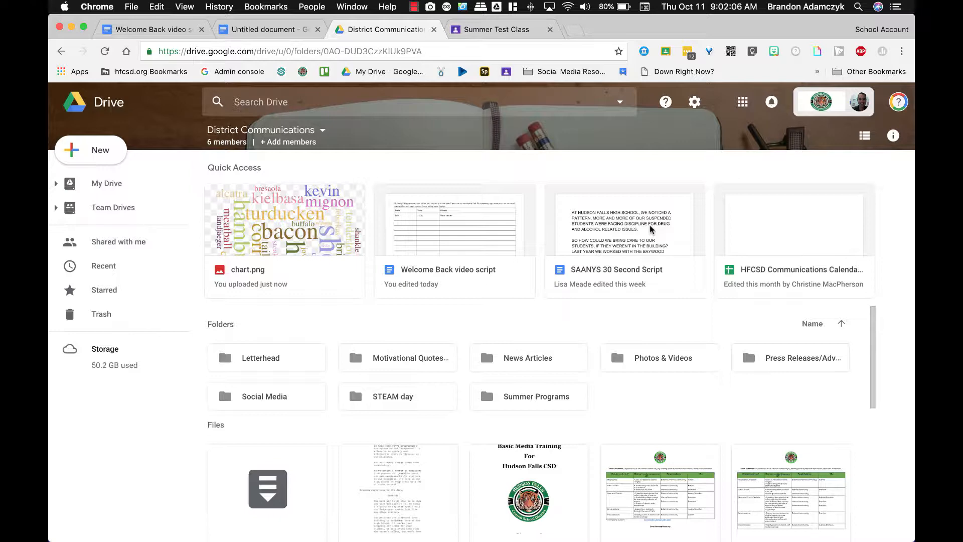
Step: Switch to Google Classroom, show the classwork of Summer Test Class, and dismiss the Create Materials notice
scroll(554, 338, "down", 5)
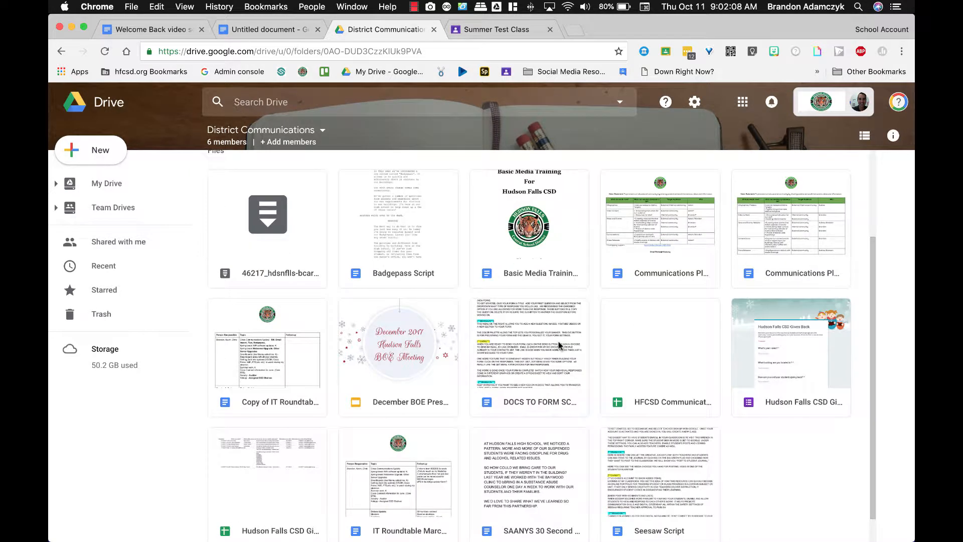
scroll(559, 345, "up", 2)
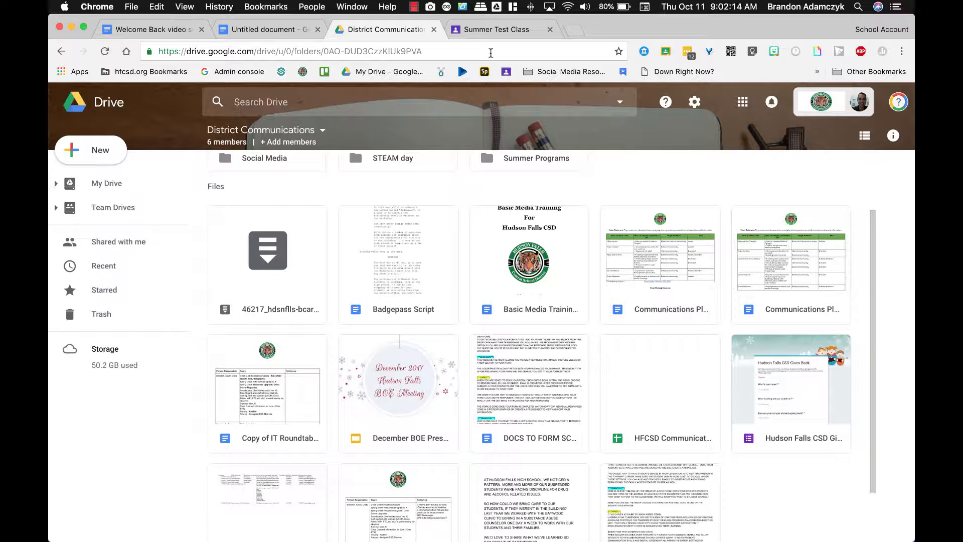
left_click(500, 31)
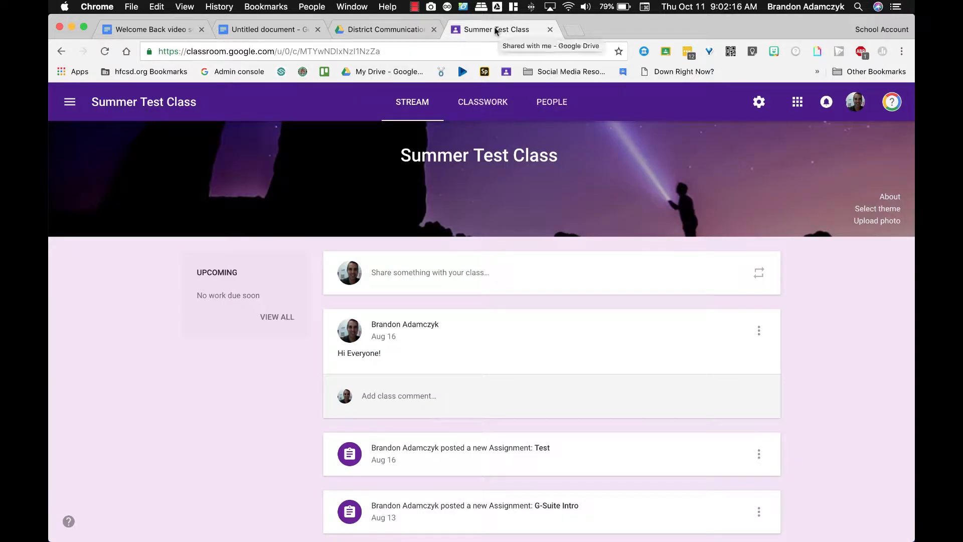
left_click(483, 102)
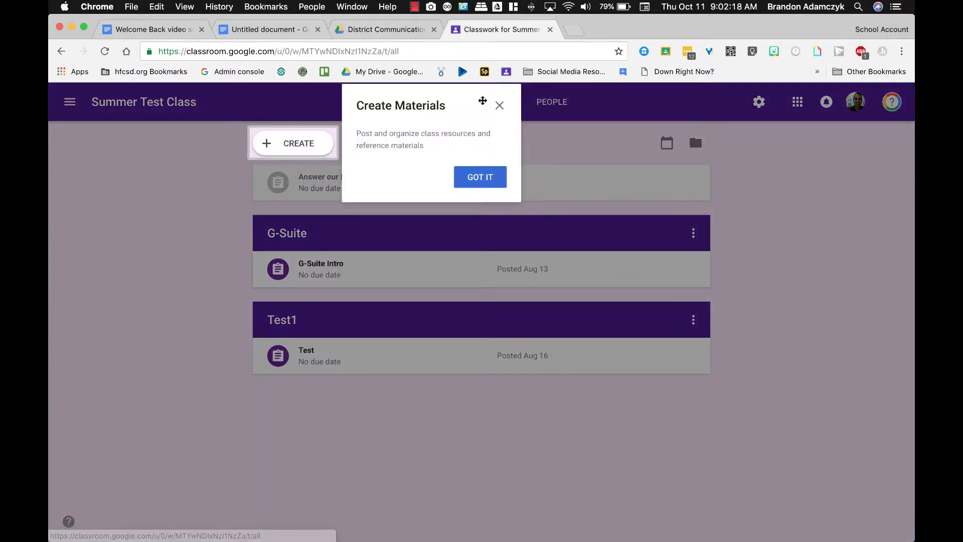
left_click(480, 176)
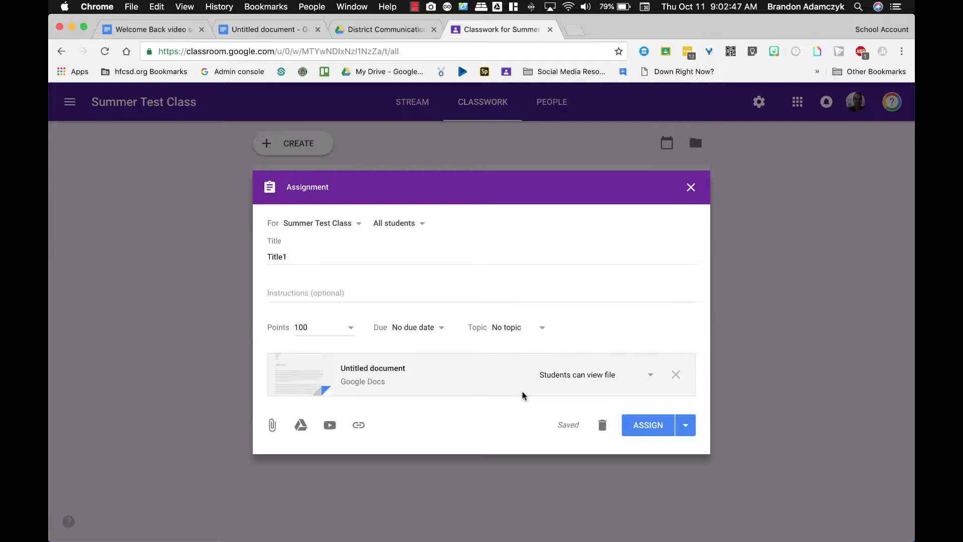
Step: Set the attached Untitled document to "Make a copy for each student" and assign Title1 to the class
left_click(615, 379)
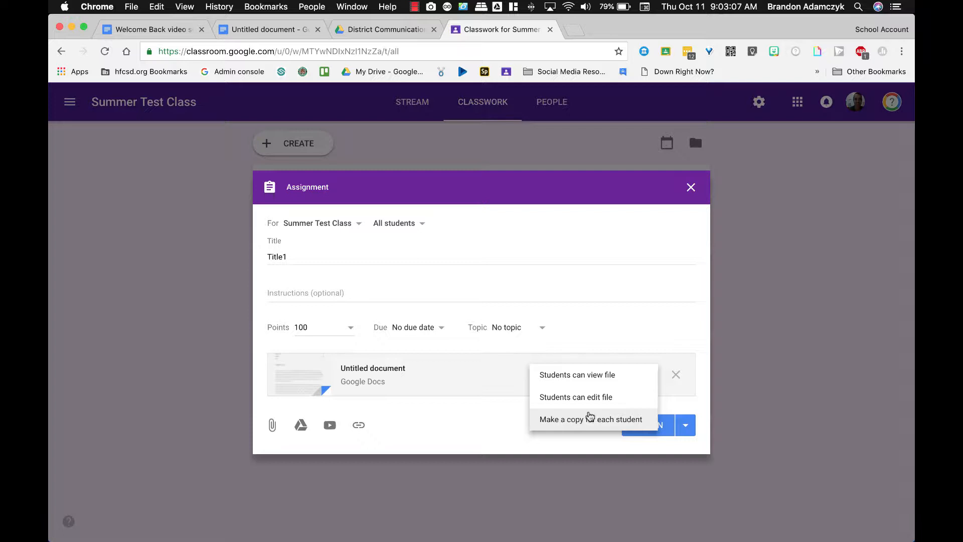
left_click(590, 416)
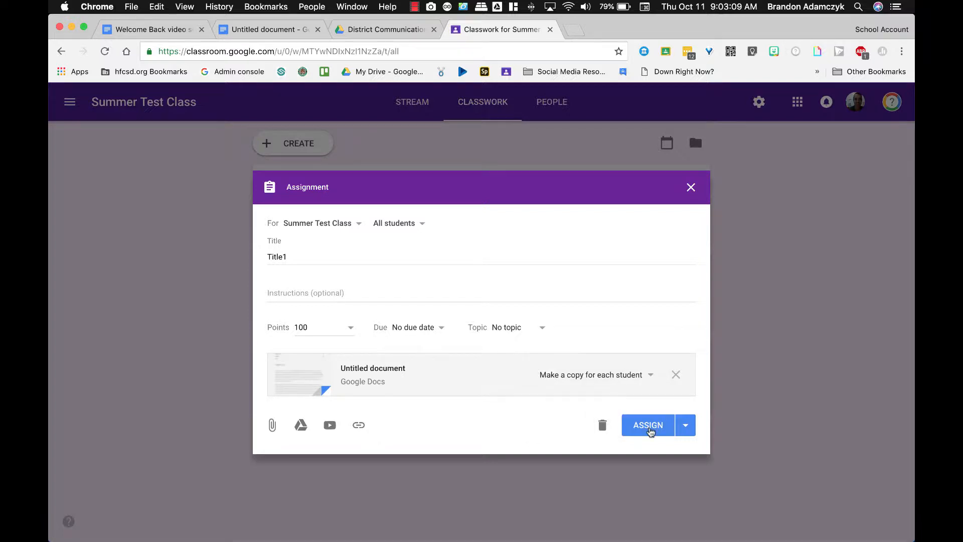
left_click(649, 428)
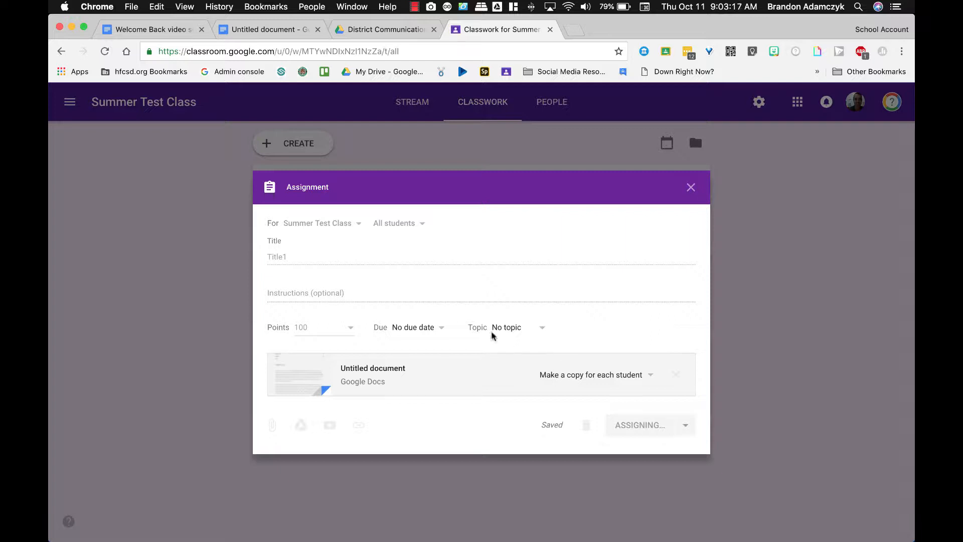
Step: Switch to the untitled Google Docs document and start sharing it, saving it under the suggested name Beginning 1
left_click(271, 30)
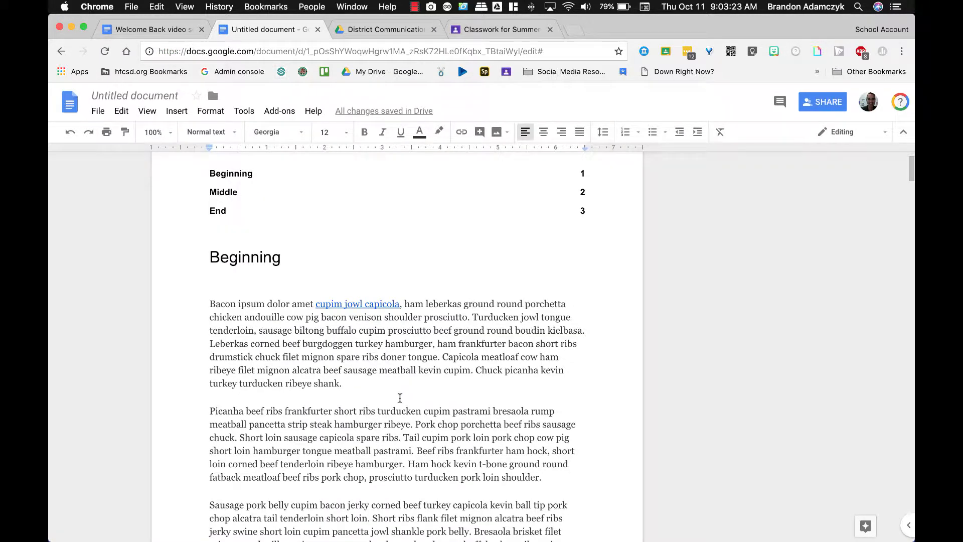
left_click(816, 107)
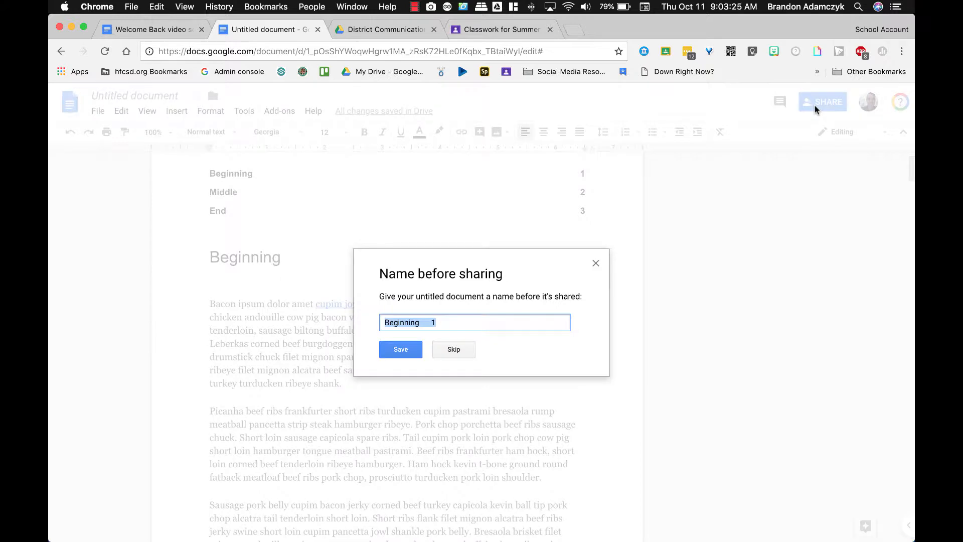
left_click(401, 351)
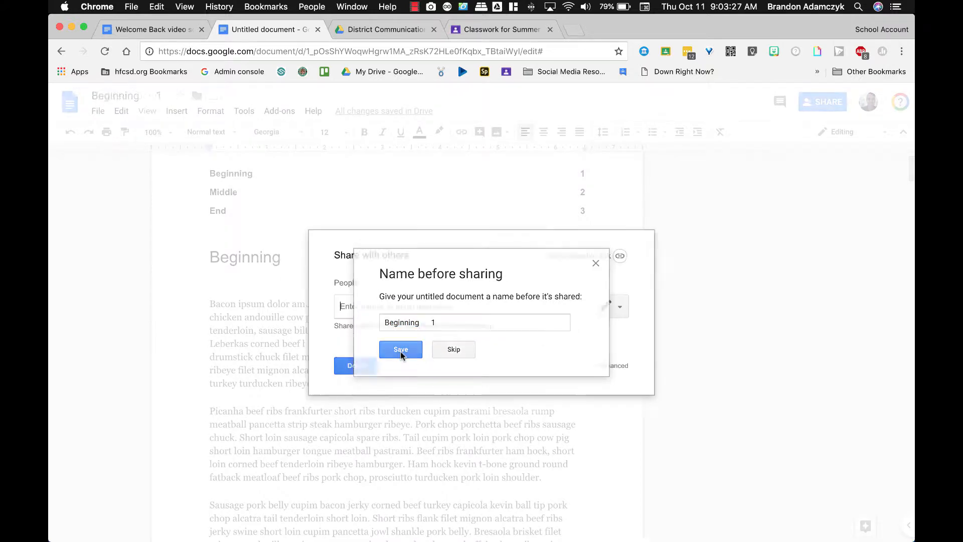
Step: Add the colleague as an invitee to the document with "Can view" permission
left_click(414, 309)
type("cmac")
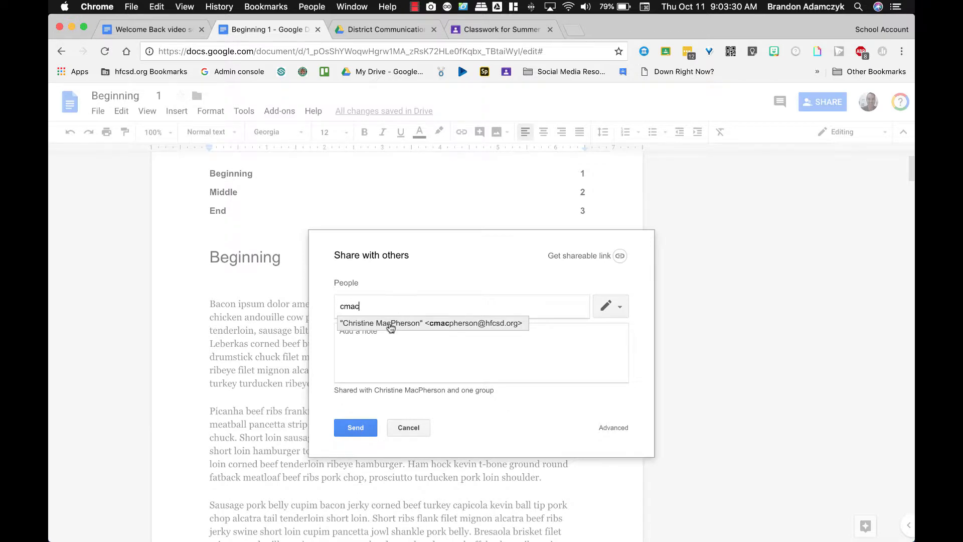
left_click(391, 327)
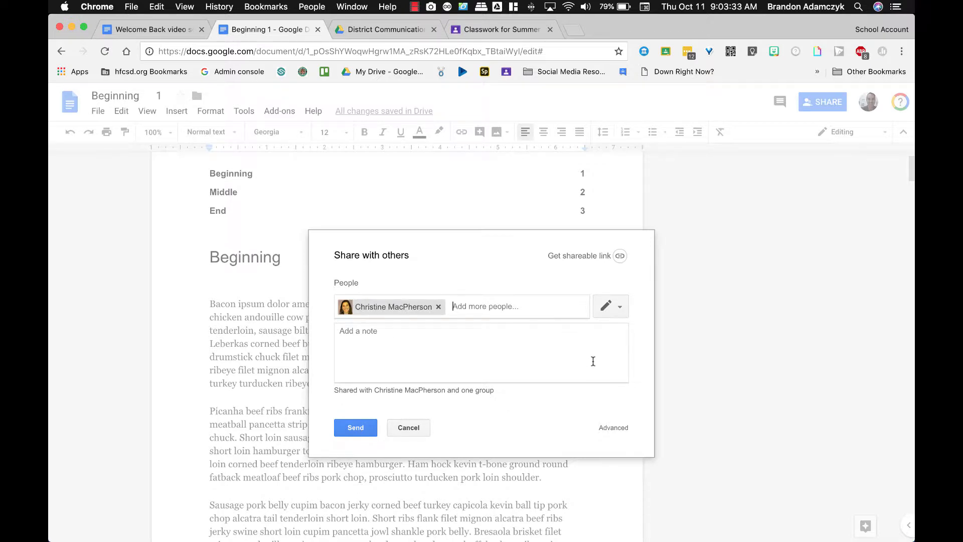
left_click(620, 313)
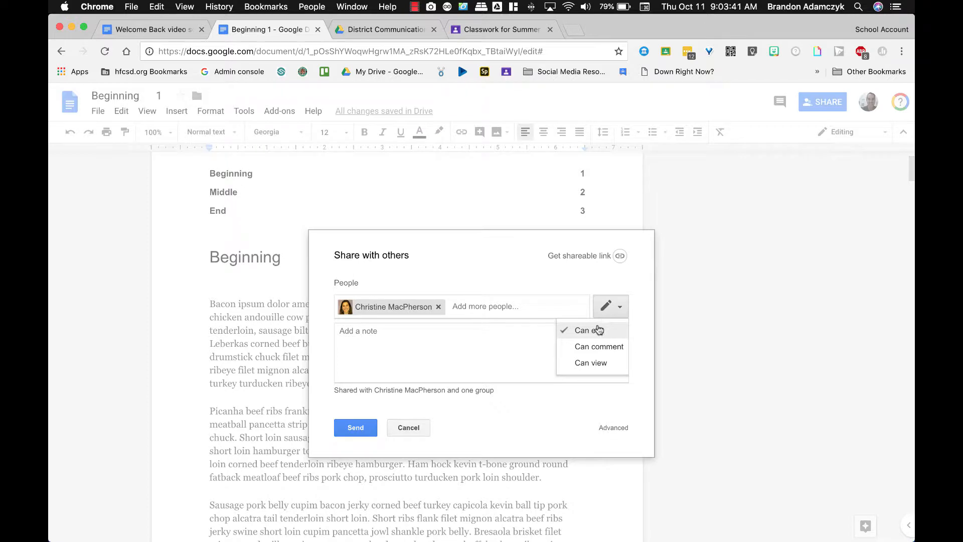
left_click(597, 362)
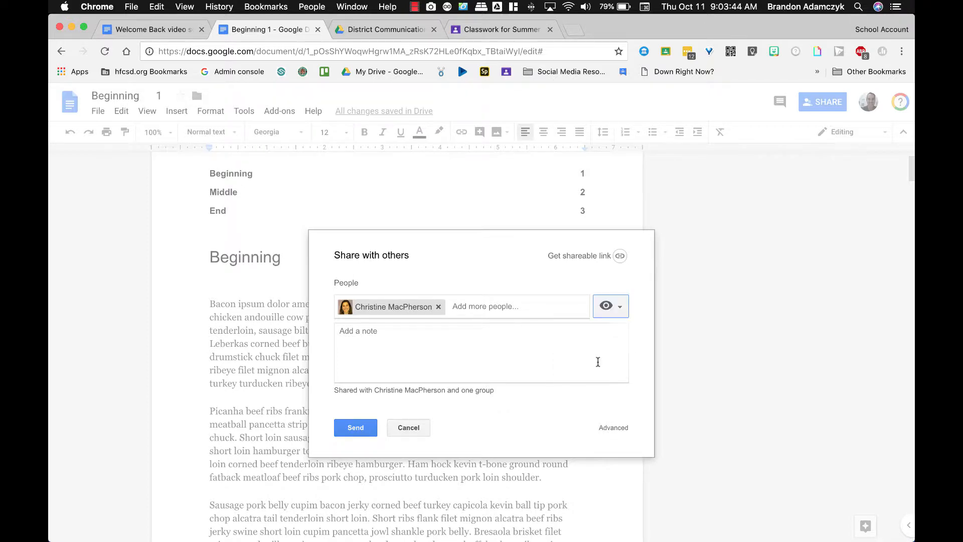
Step: Try "Can comment" permission for the invited colleague, returning the invitation to "Can view"
left_click(621, 308)
left_click(599, 344)
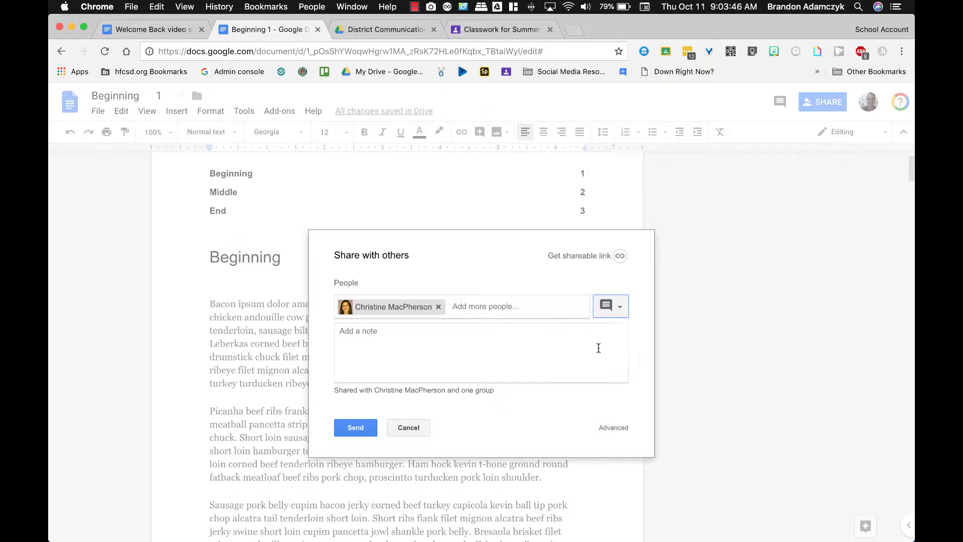
left_click(616, 308)
left_click(601, 364)
Step: Turn on link sharing for the document by getting its shareable link
left_click(620, 256)
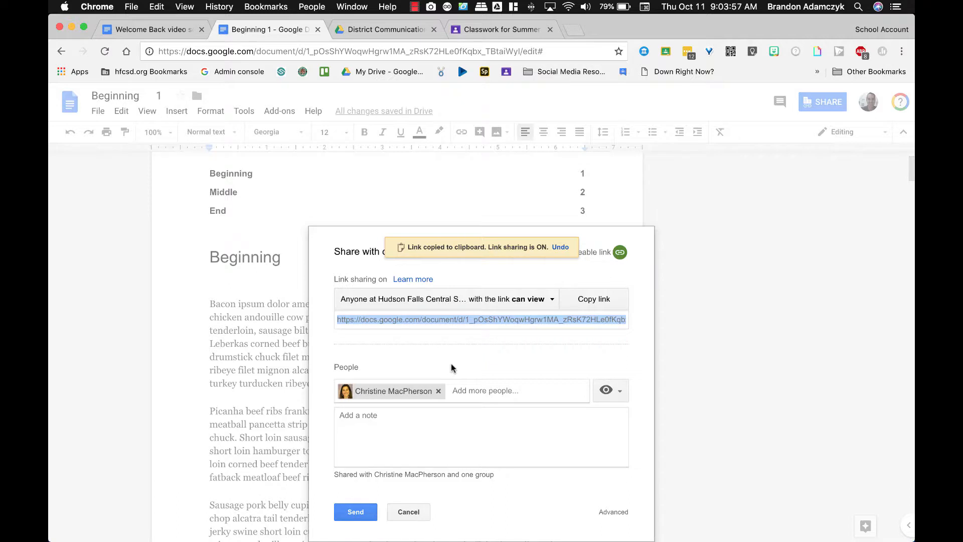
left_click(475, 270)
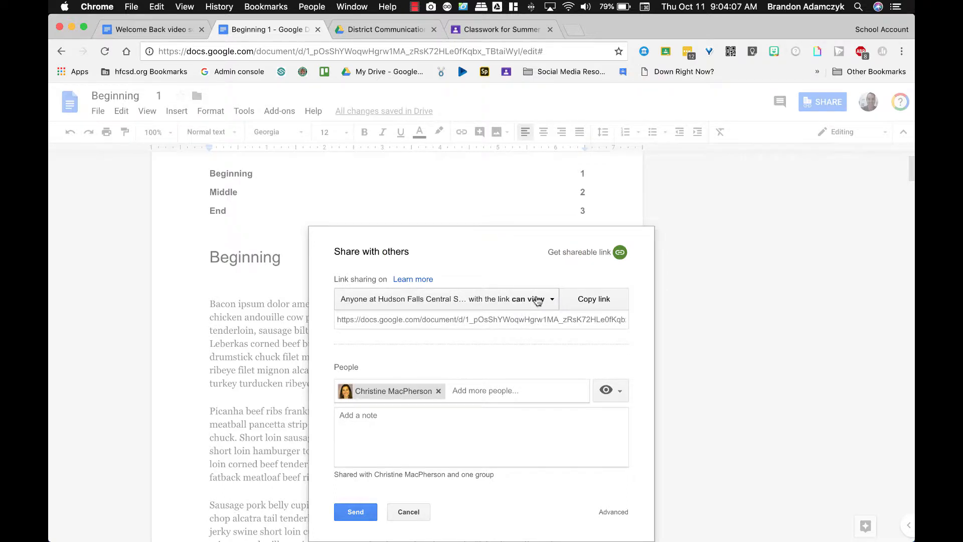
Step: Try the "On - Anyone with the link" option in the extended link-sharing choices and cancel the change
left_click(524, 302)
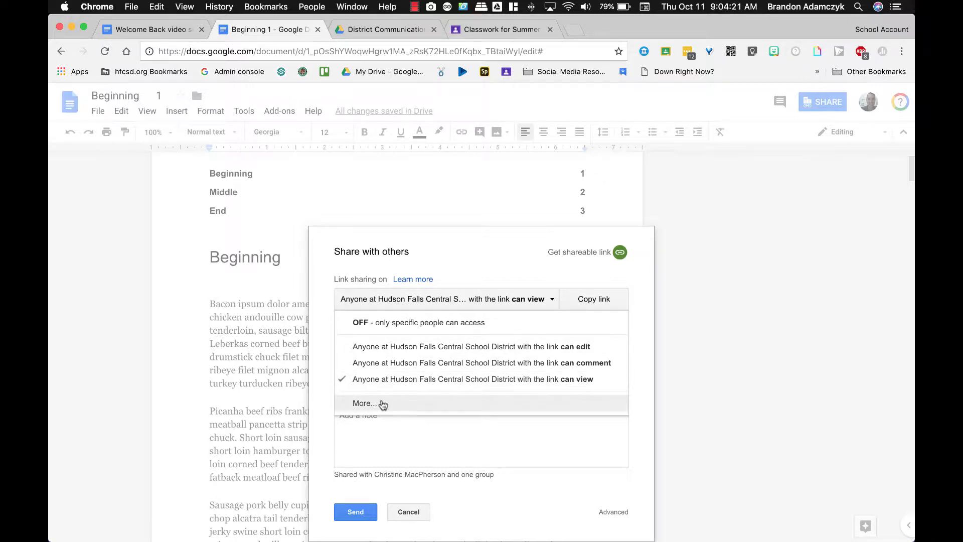
left_click(366, 405)
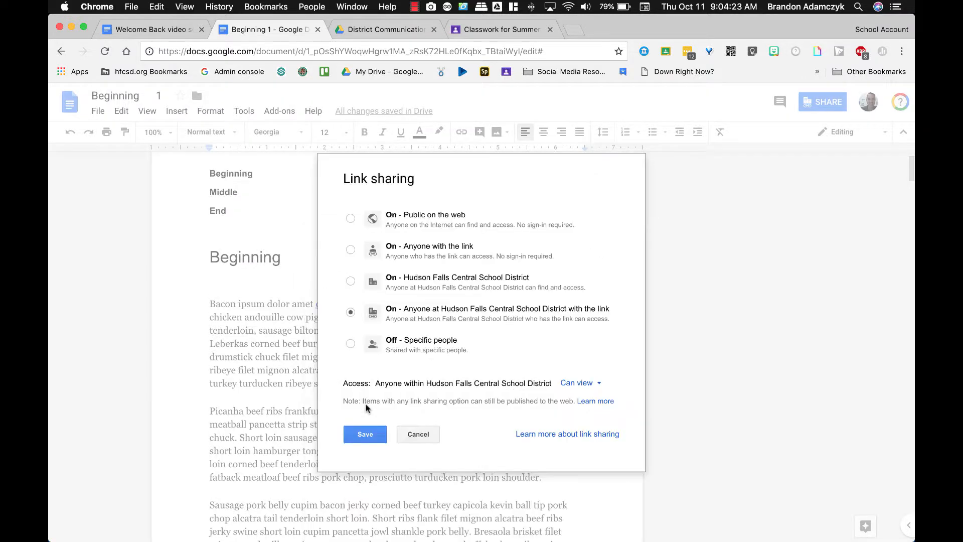
left_click(426, 248)
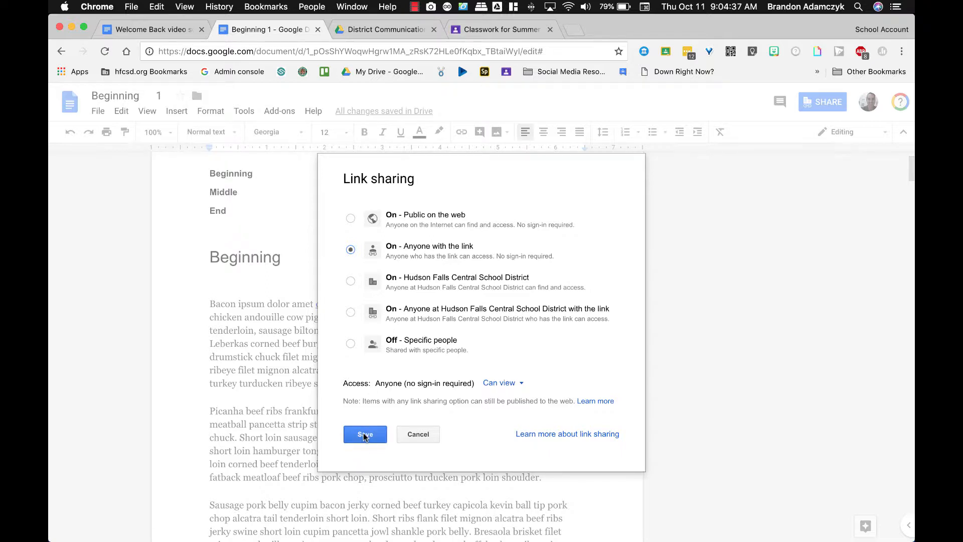
left_click(418, 435)
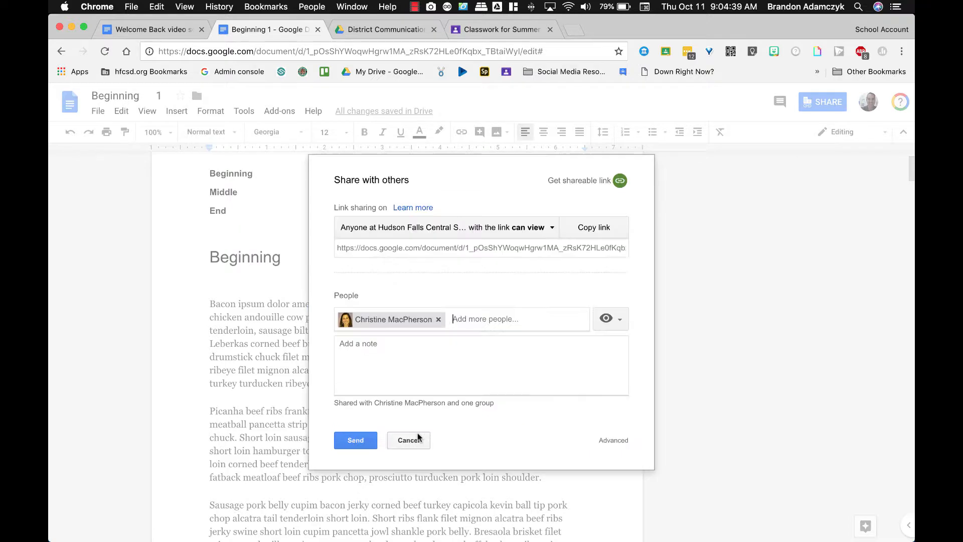
Step: In the document's advanced sharing settings, remove the Summer Test Class teachers group and set the existing collaborator's access to "Can view"
left_click(610, 440)
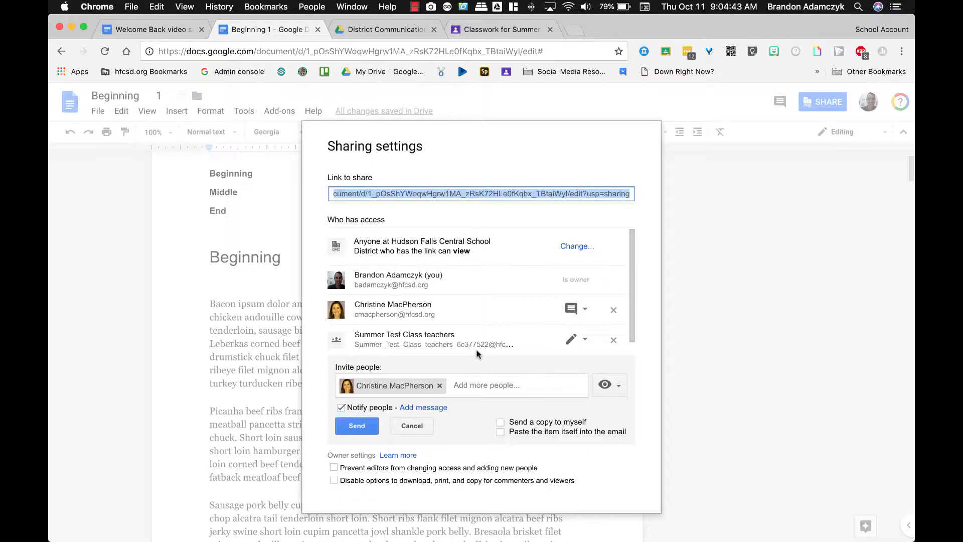
scroll(474, 305, "down", 1)
scroll(473, 305, "up", 1)
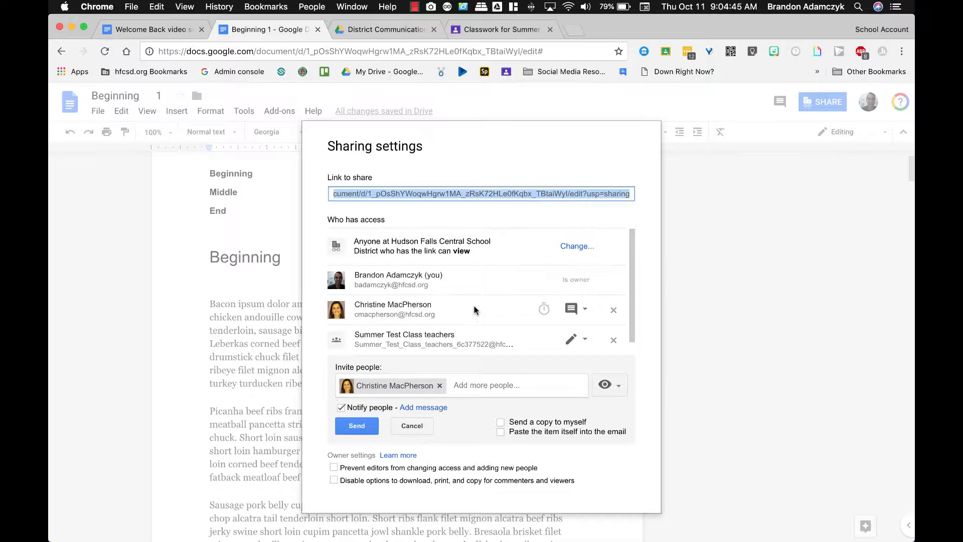
left_click(586, 339)
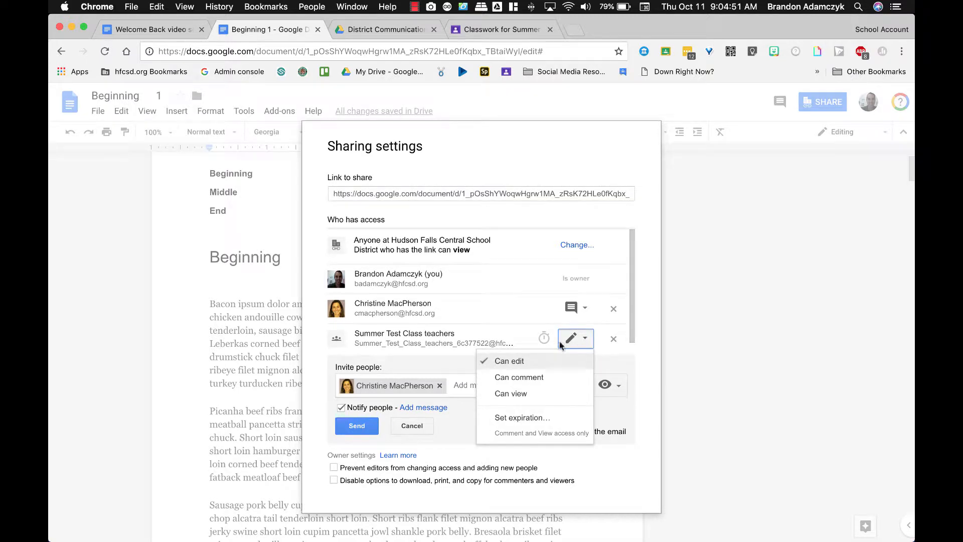
left_click(614, 339)
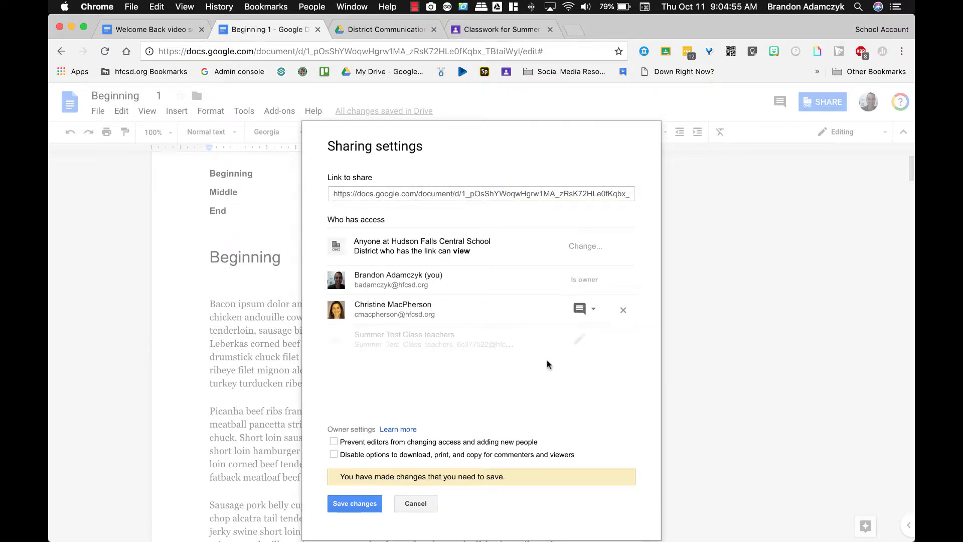
left_click(587, 309)
left_click(535, 381)
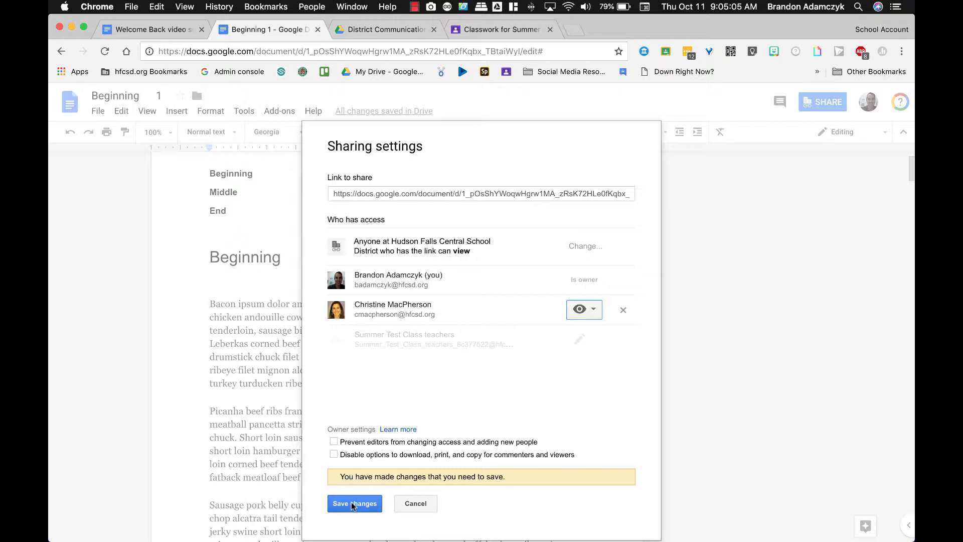
Step: Switch to Google Drive and open the sharing settings of the 3d Printer Stuff folder in My Drive
left_click(396, 33)
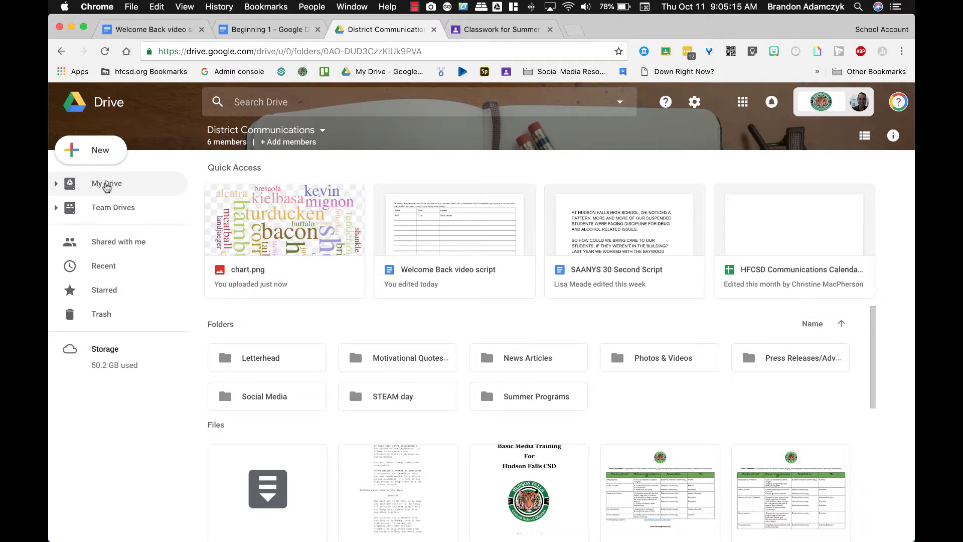
left_click(107, 184)
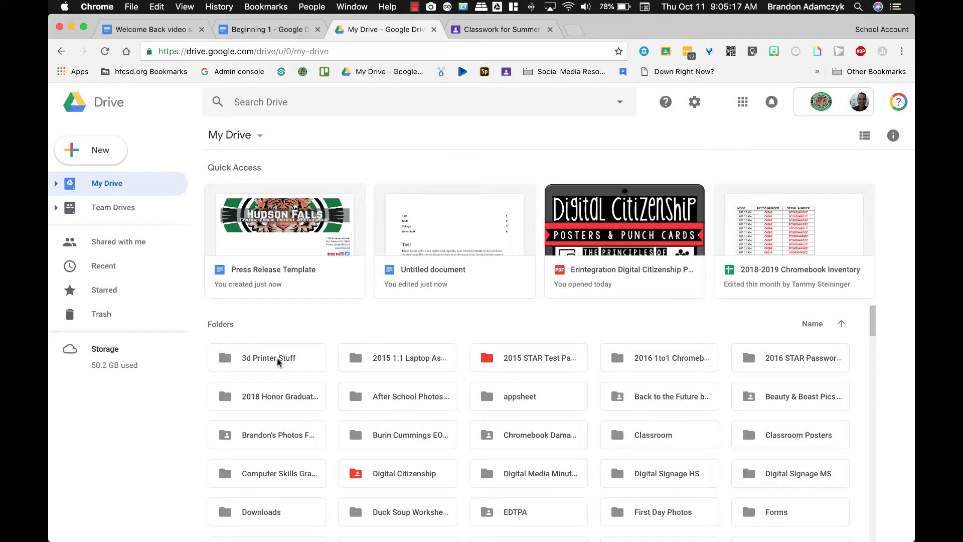
left_click(278, 360)
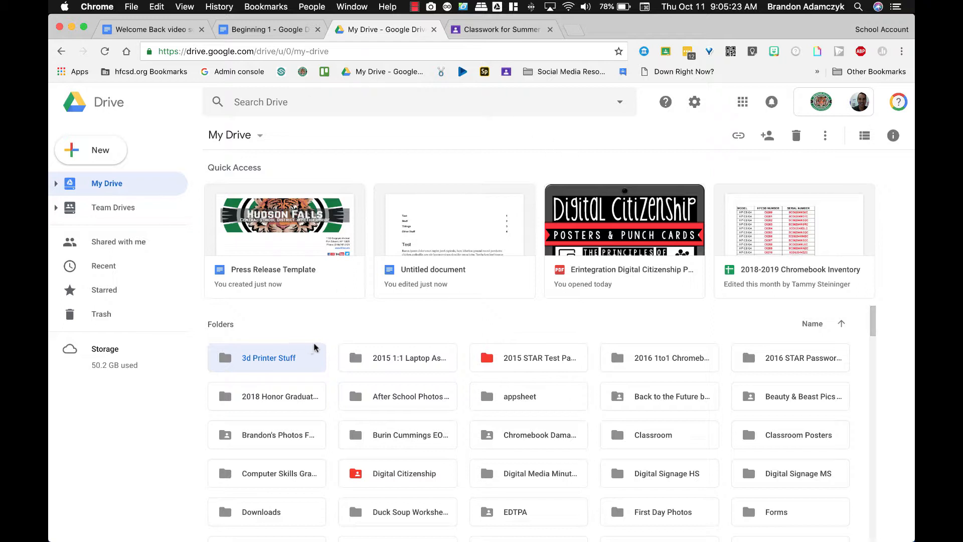
right_click(274, 364)
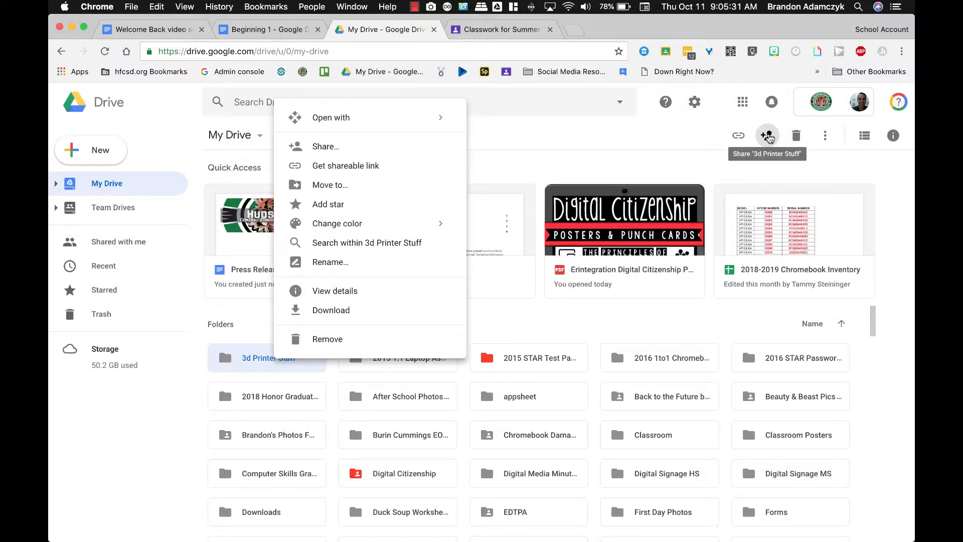
left_click(768, 138)
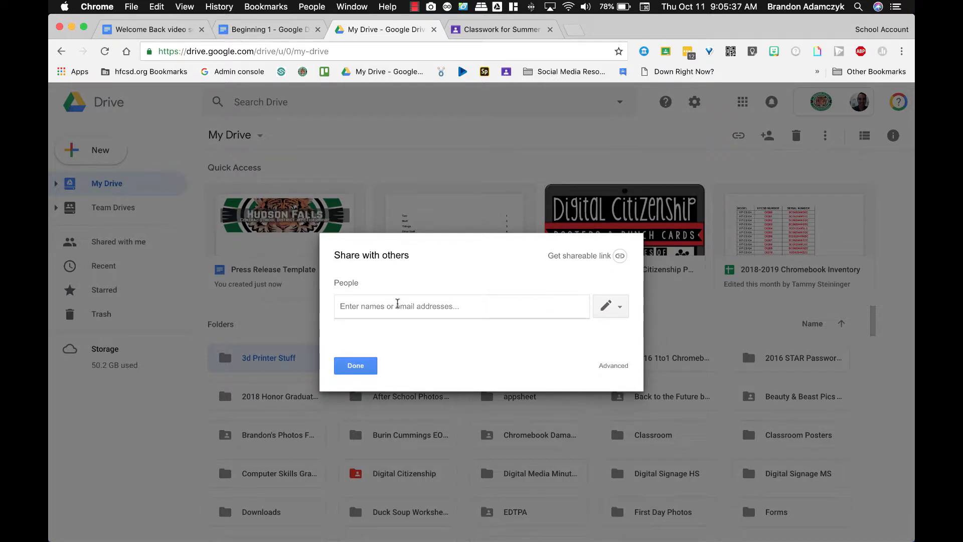
Step: Add the colleague as an invitee to the 3d Printer Stuff folder with "Can view only" permission
type("cmac")
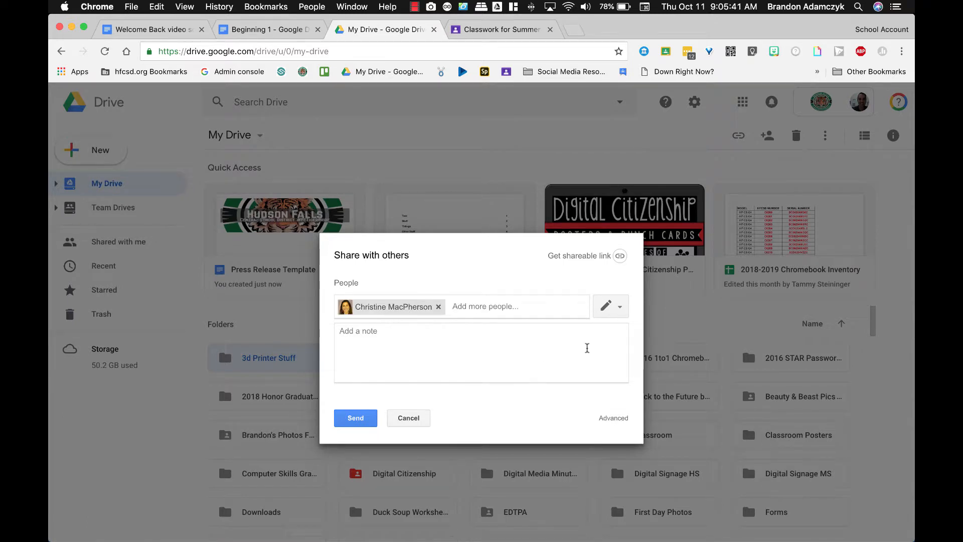
left_click(608, 308)
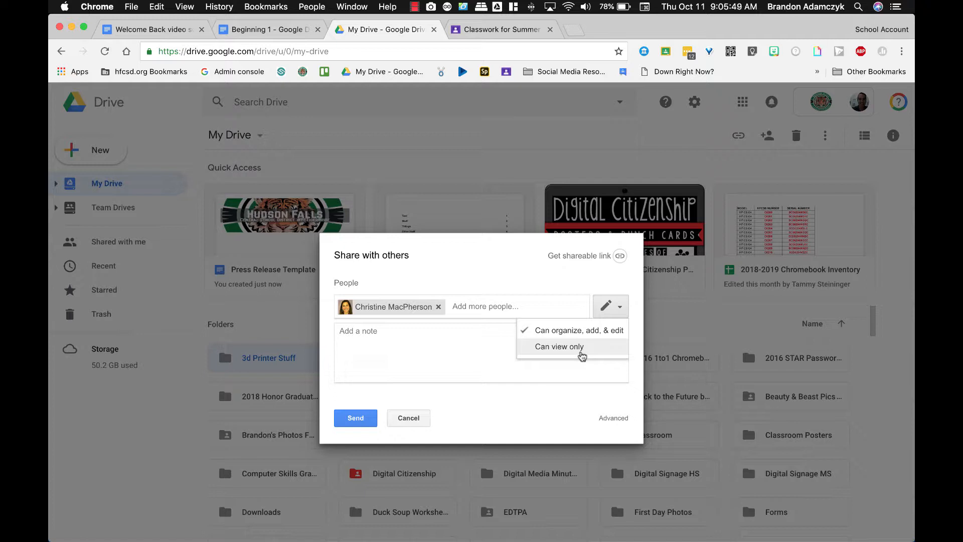
left_click(573, 346)
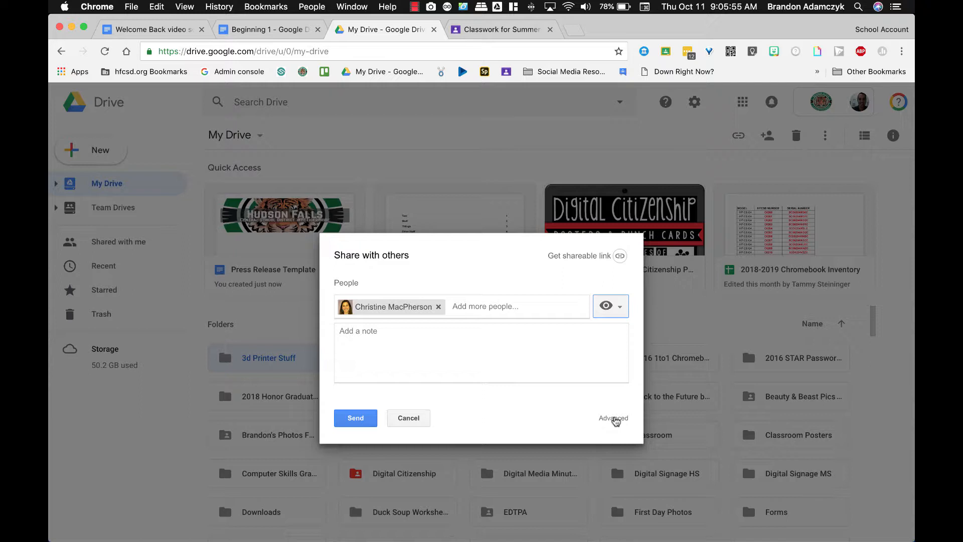
Step: Open the advanced sharing settings of the 3d Printer Stuff folder, cancel the pending invitation and close the settings
left_click(614, 420)
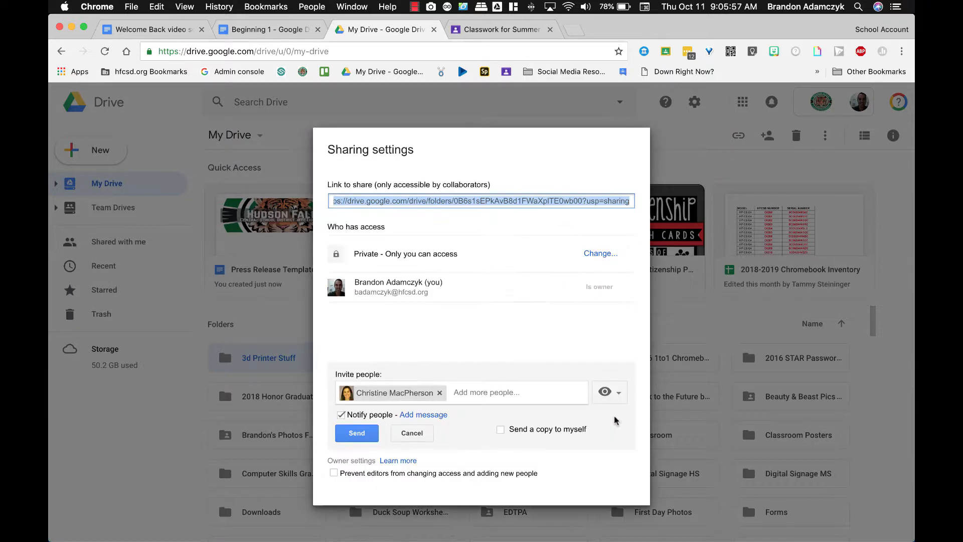
left_click(414, 433)
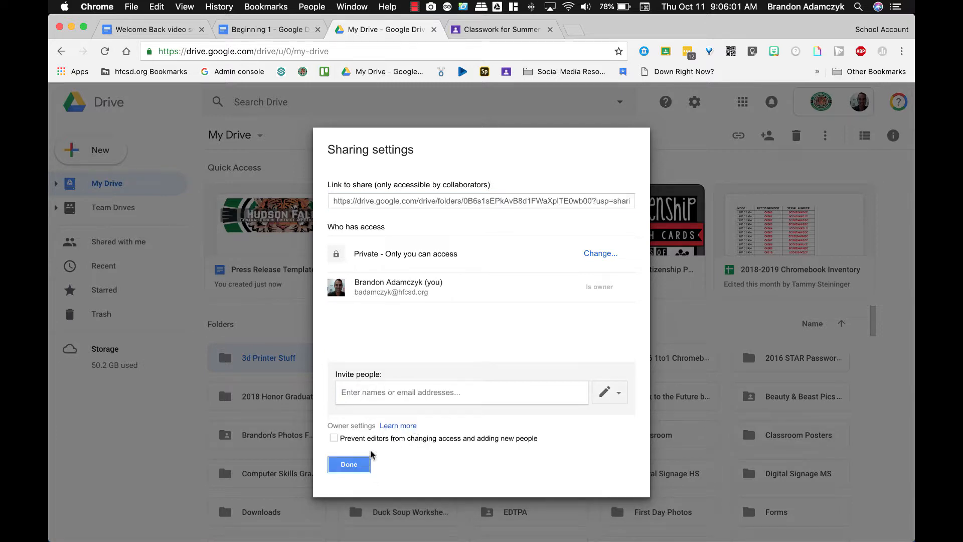
left_click(350, 465)
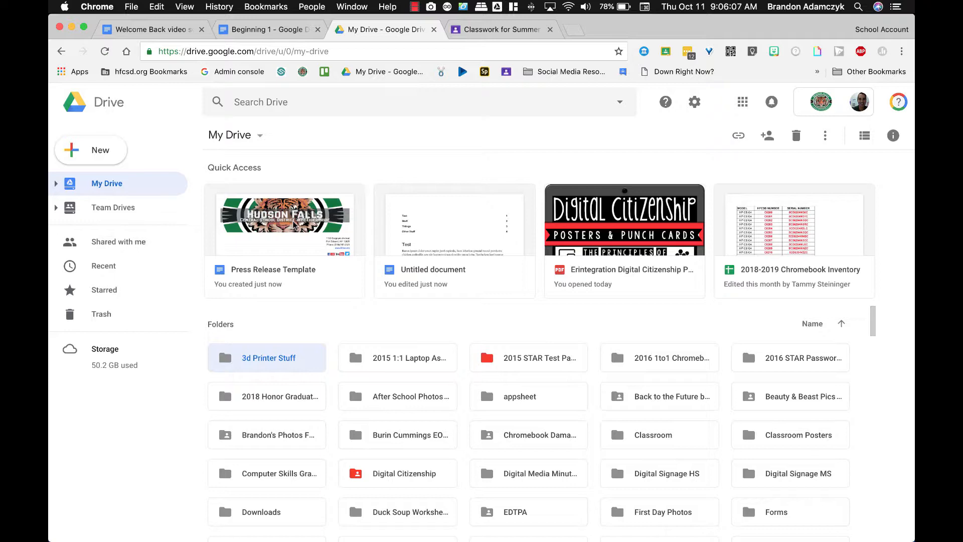
Step: Open the District Communications drive from the list of Team Drives
left_click(101, 206)
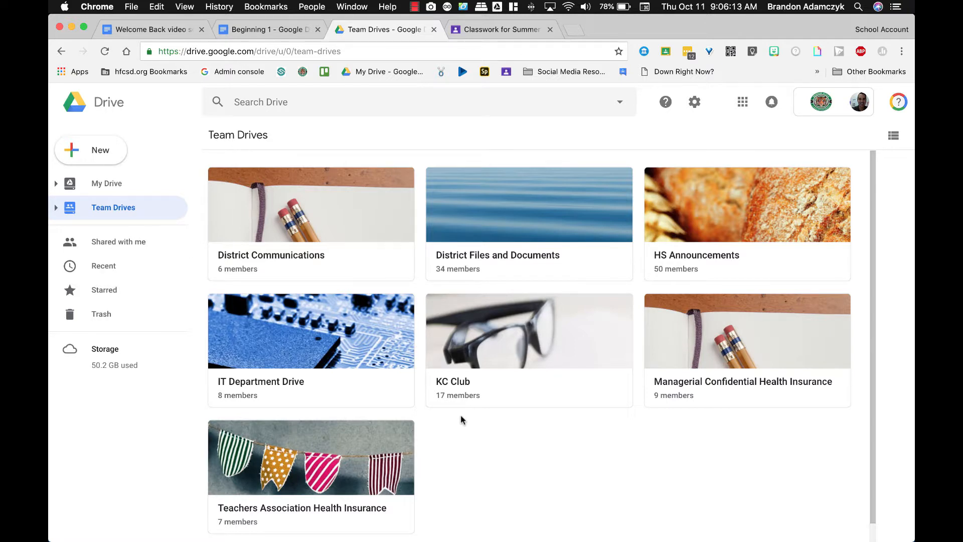
left_click(342, 236)
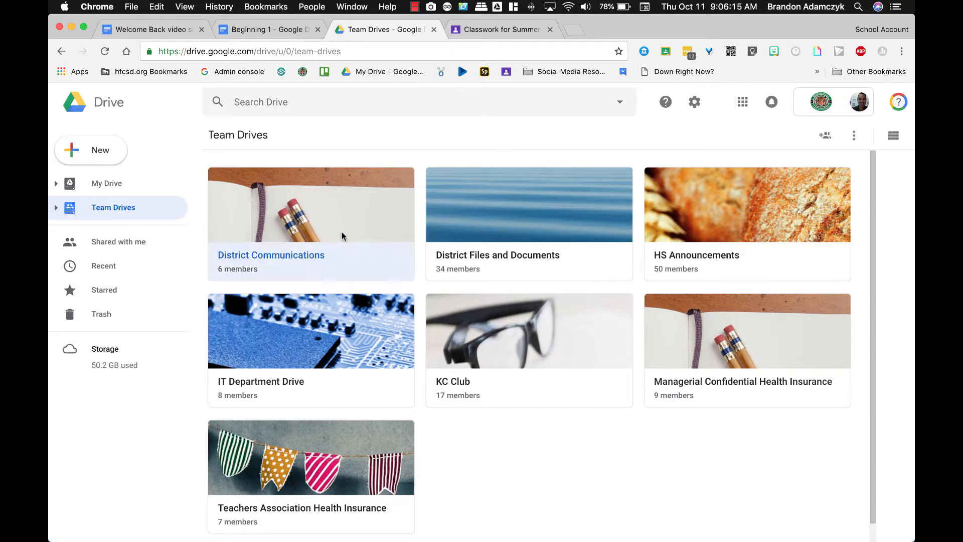
double_click(342, 236)
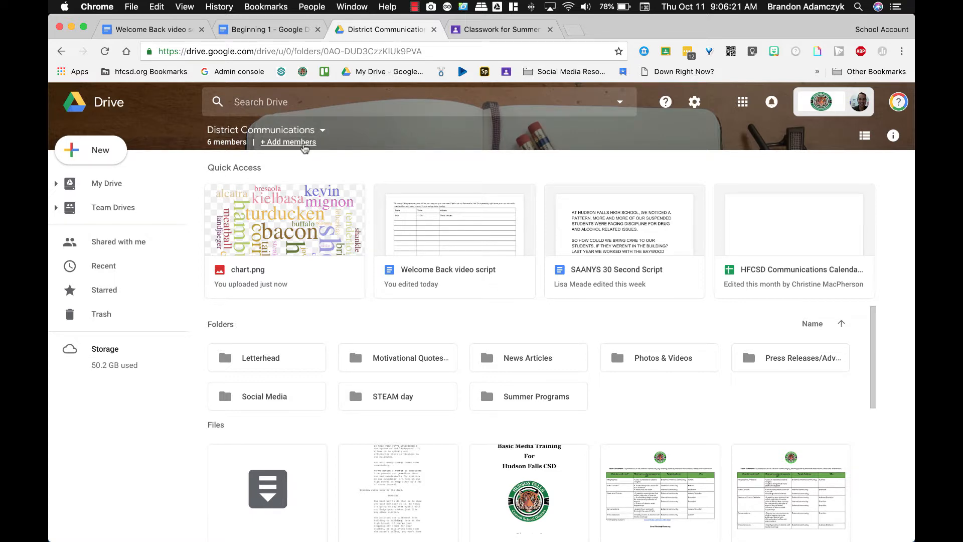
Step: Review the member access list of District Communications and the roles available for a member, keeping the Manager role
left_click(304, 144)
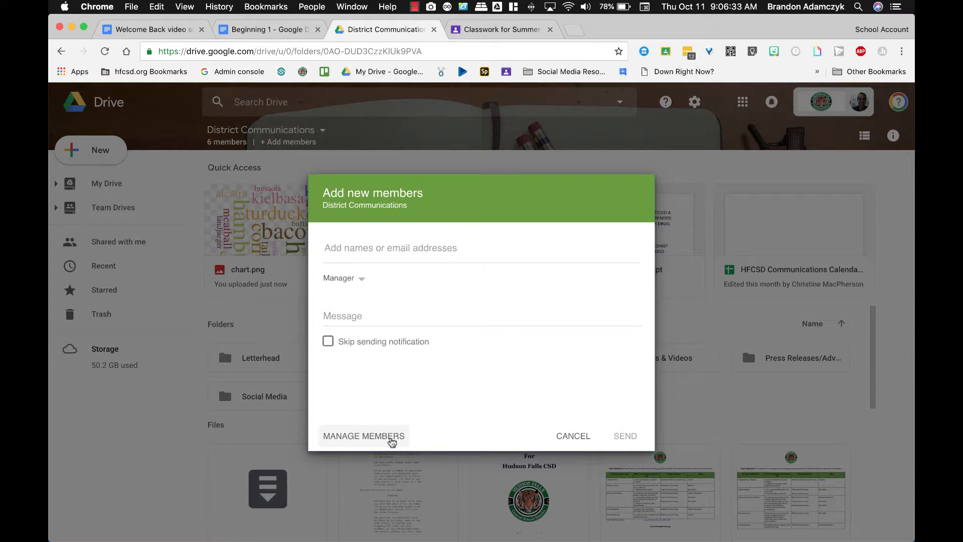
left_click(391, 439)
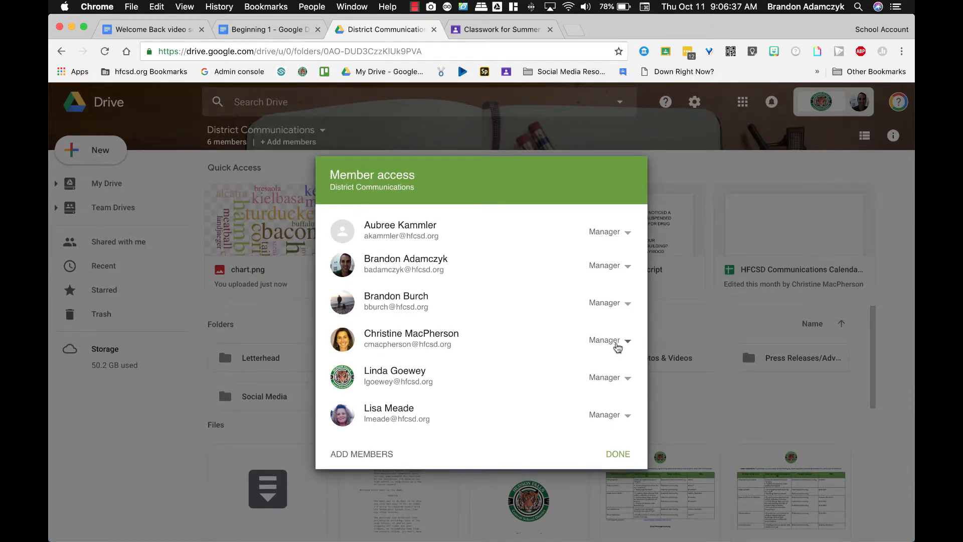
left_click(627, 268)
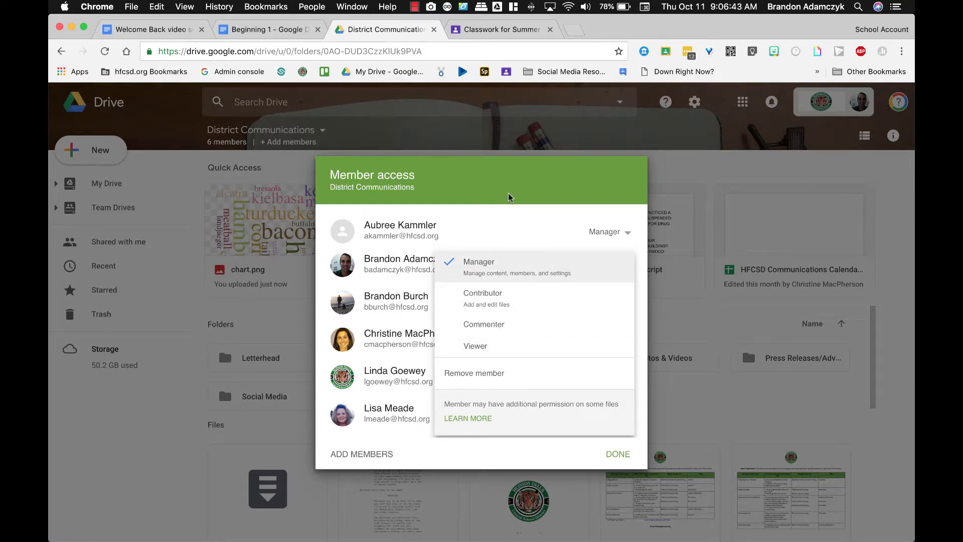
left_click(525, 273)
left_click(617, 262)
left_click(525, 189)
left_click(617, 455)
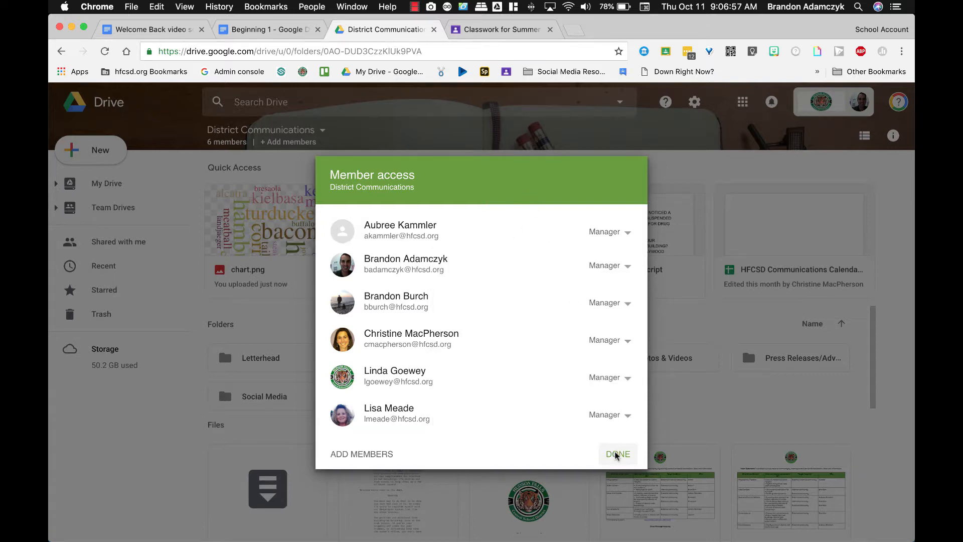
Step: View the individual sharing options of the Basic Media Training file in District Communications and cancel without sharing it
scroll(627, 408, "down", 5)
scroll(627, 408, "up", 1)
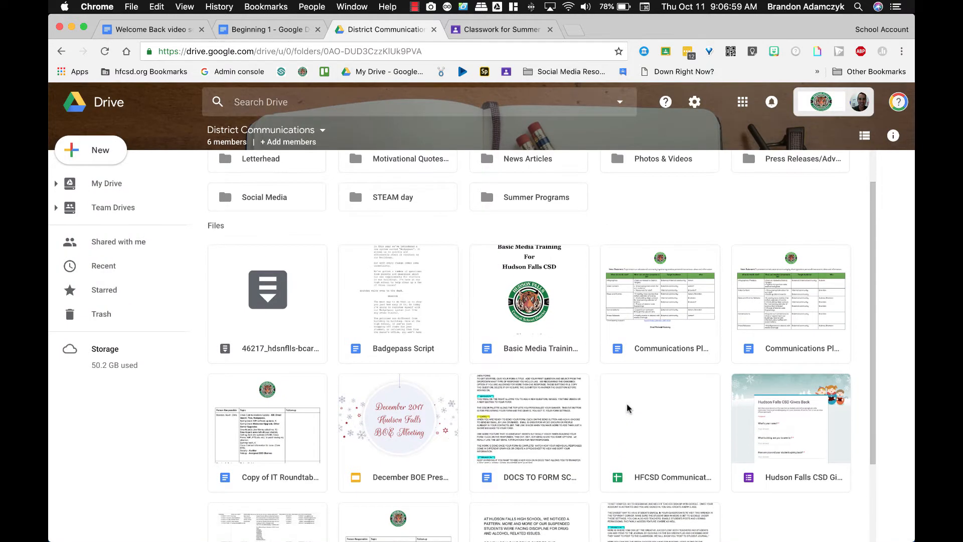
left_click(542, 270)
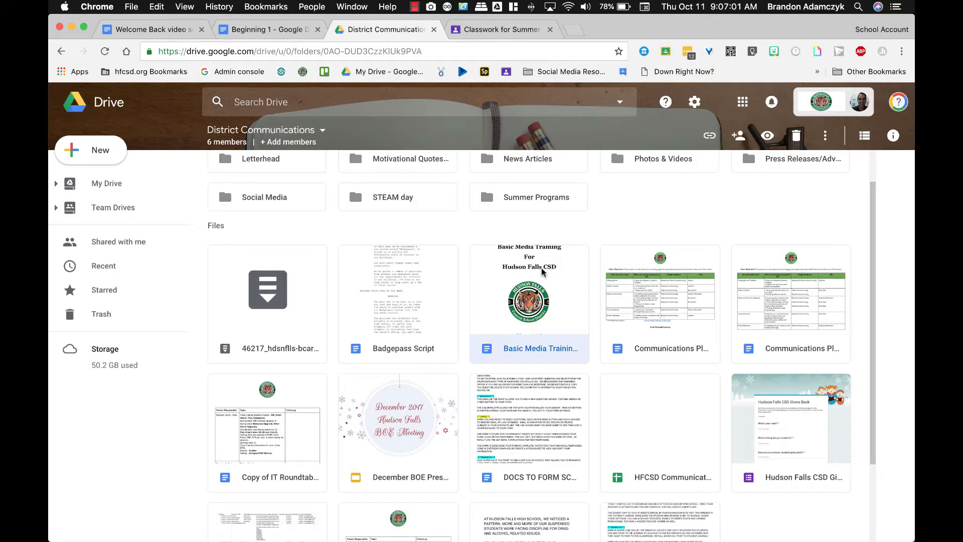
scroll(542, 271, "up", 2)
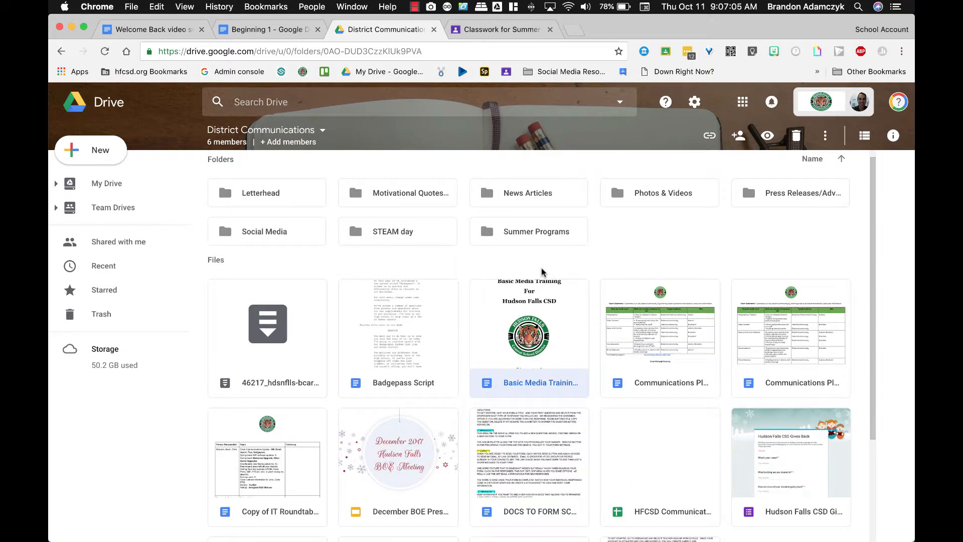
right_click(534, 317)
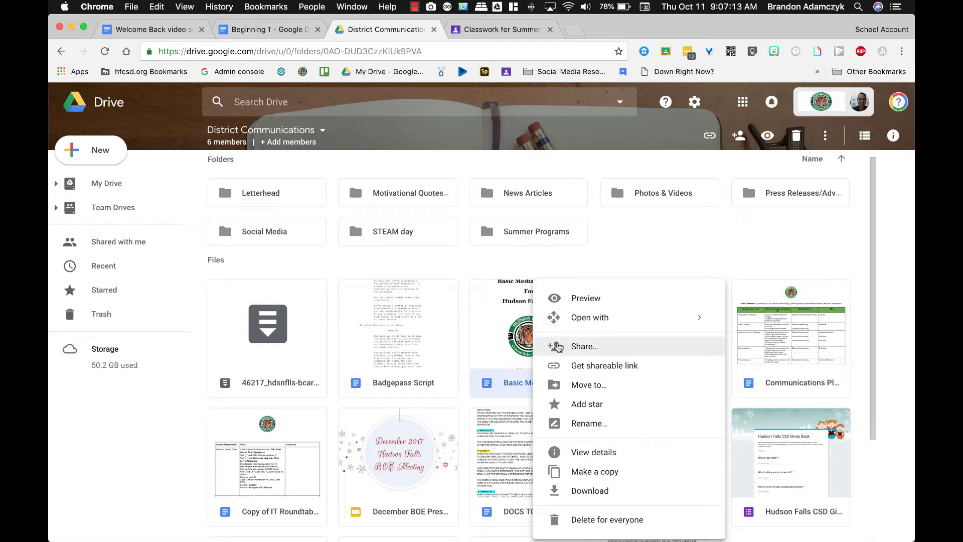
left_click(558, 347)
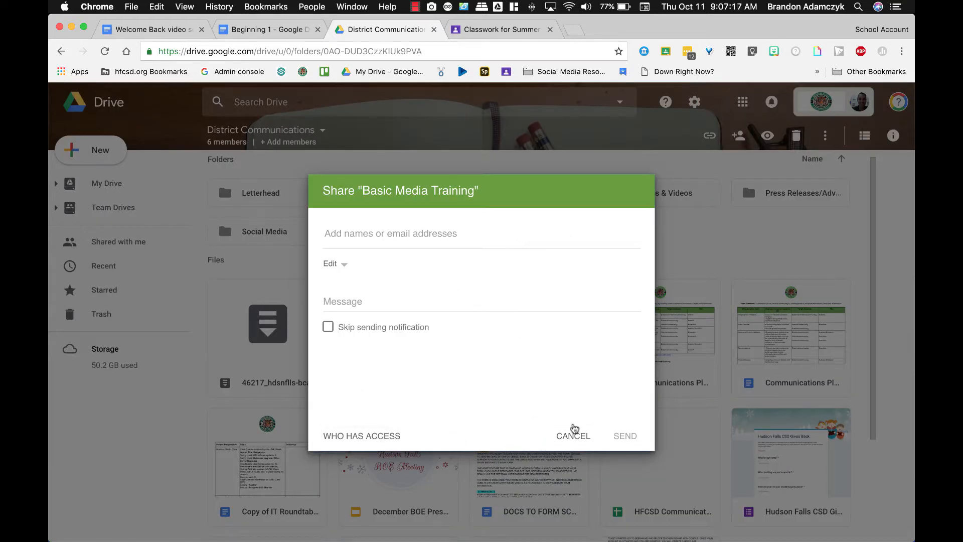
left_click(573, 436)
left_click(522, 263)
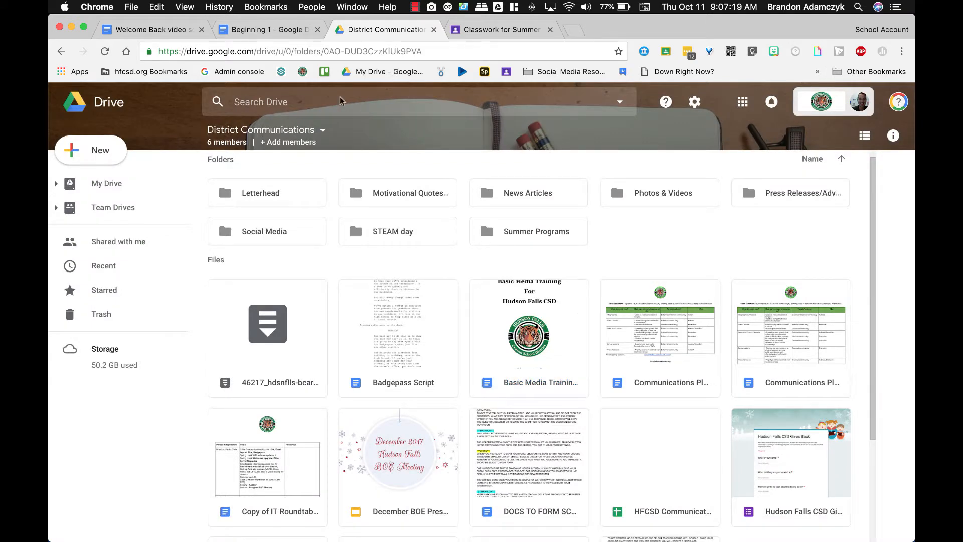
Step: For the link-shared document in My Drive, prevent editors from changing access, disable download, print and copy for commenters and viewers, and save the changes
left_click(110, 184)
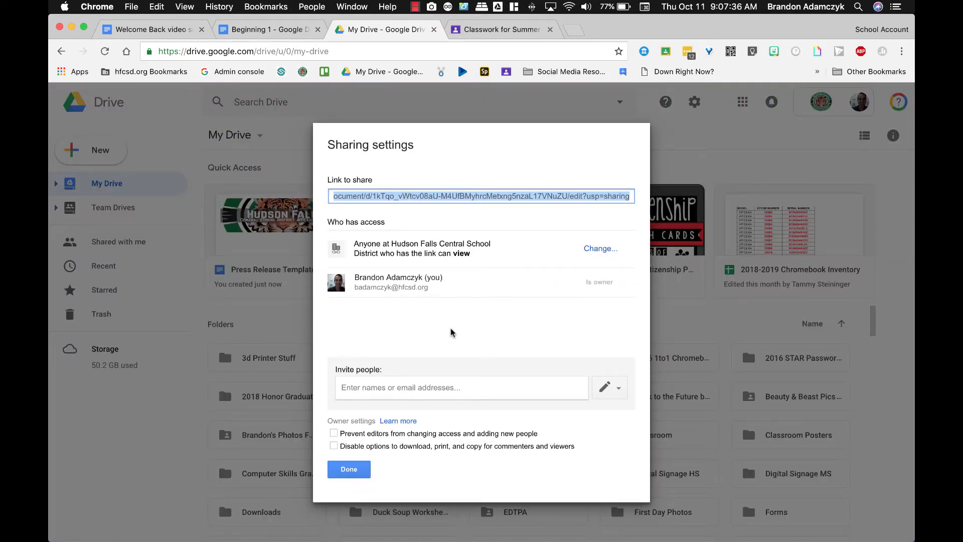
left_click(333, 434)
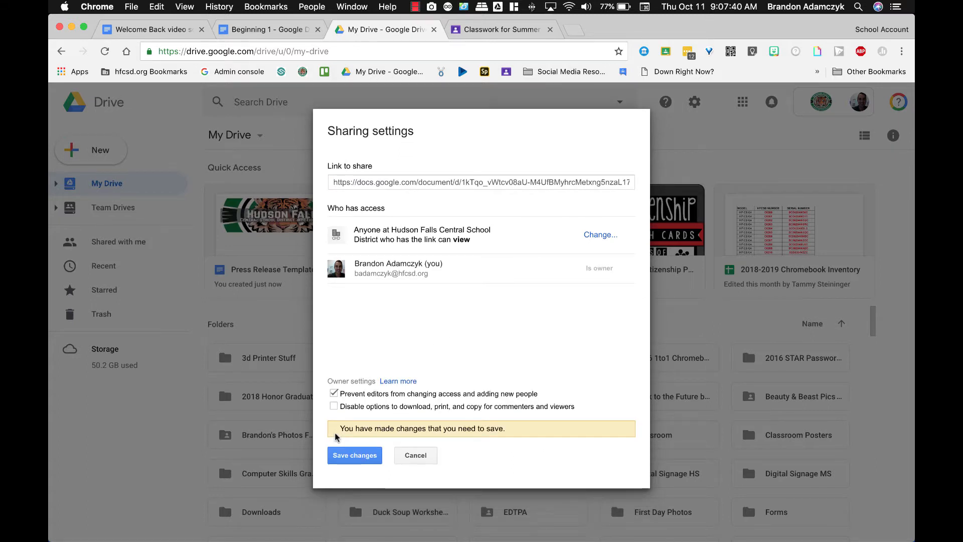
left_click(333, 406)
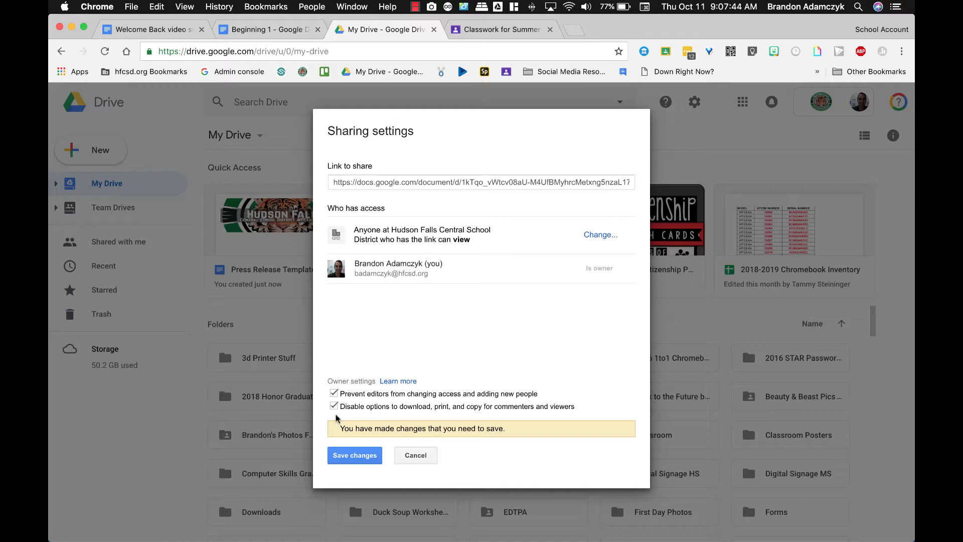
left_click(354, 456)
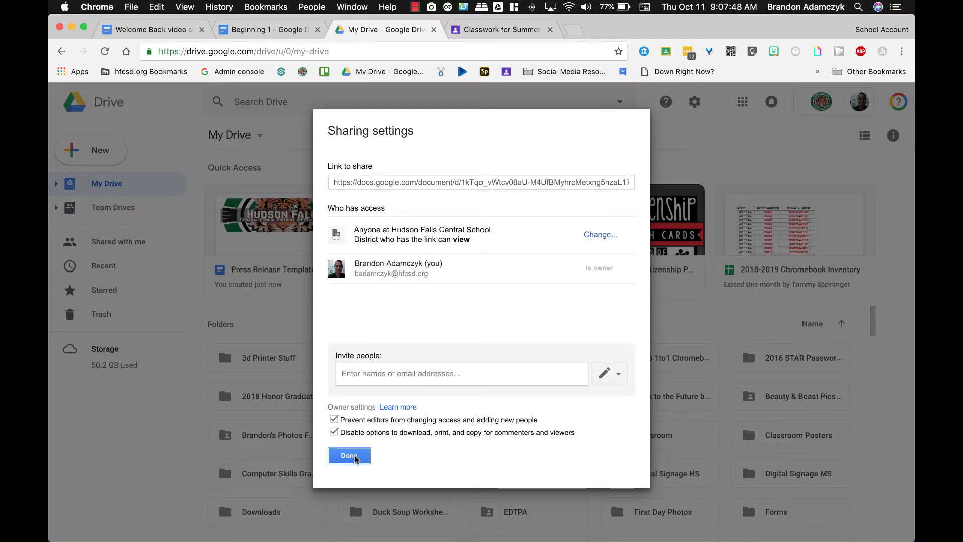
left_click(359, 459)
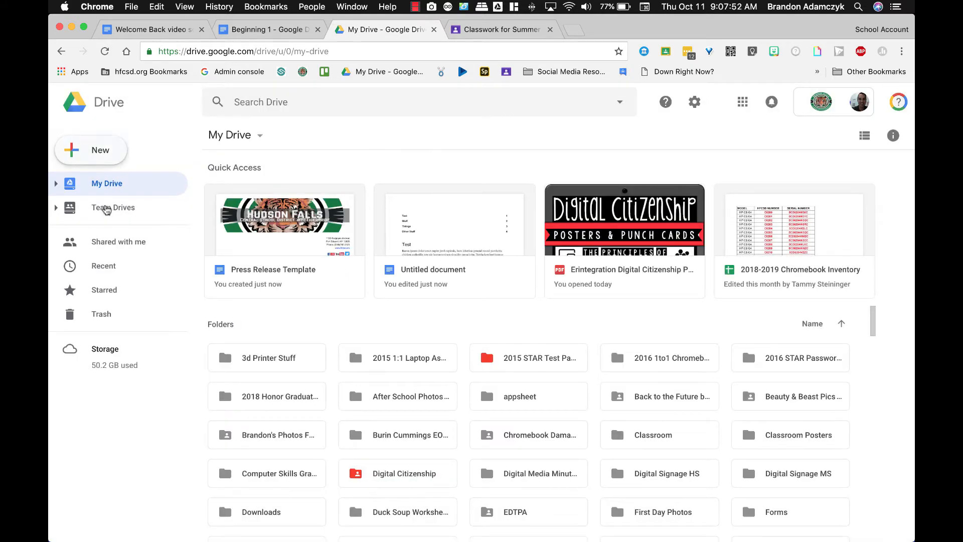
Step: Return to Team Drives and reopen the District Communications drive
left_click(104, 207)
left_click(309, 215)
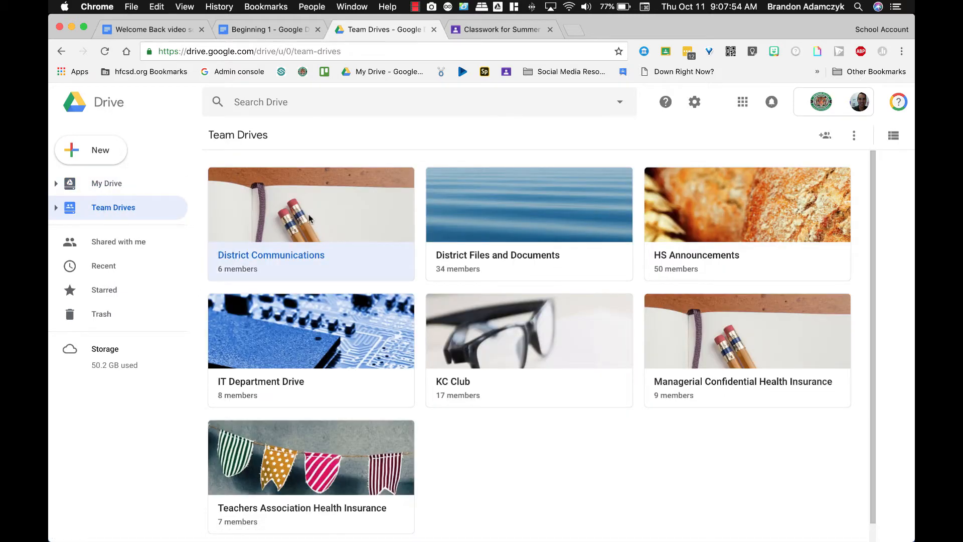
double_click(309, 215)
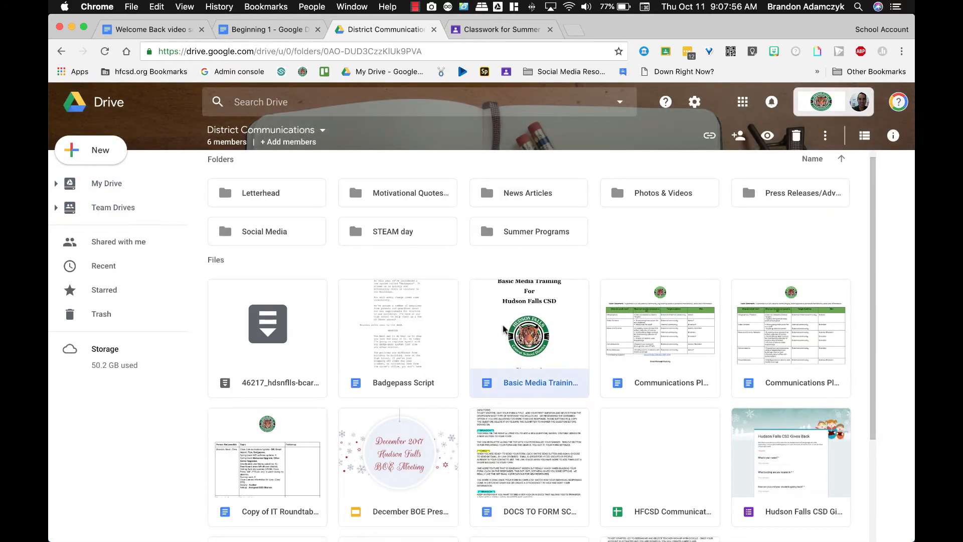
right_click(534, 307)
left_click(568, 346)
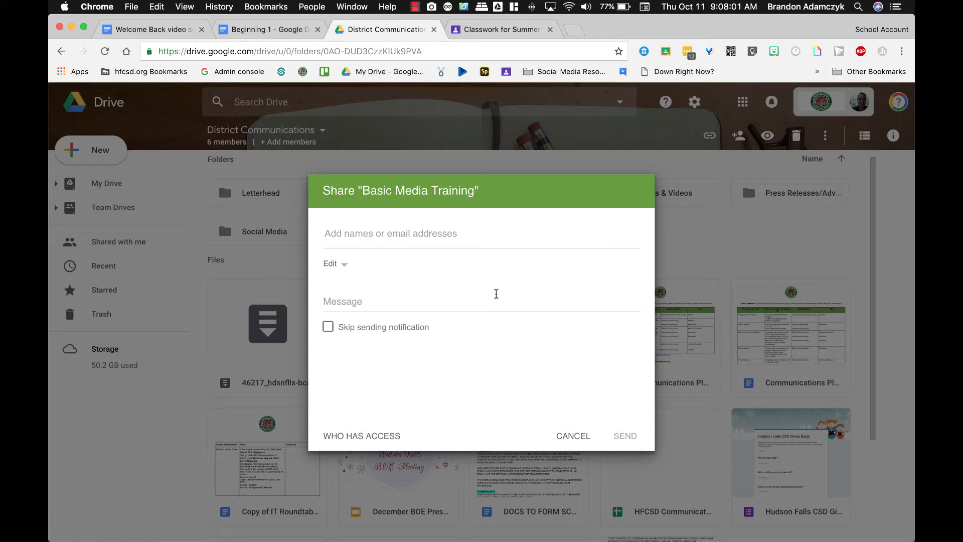
left_click(572, 436)
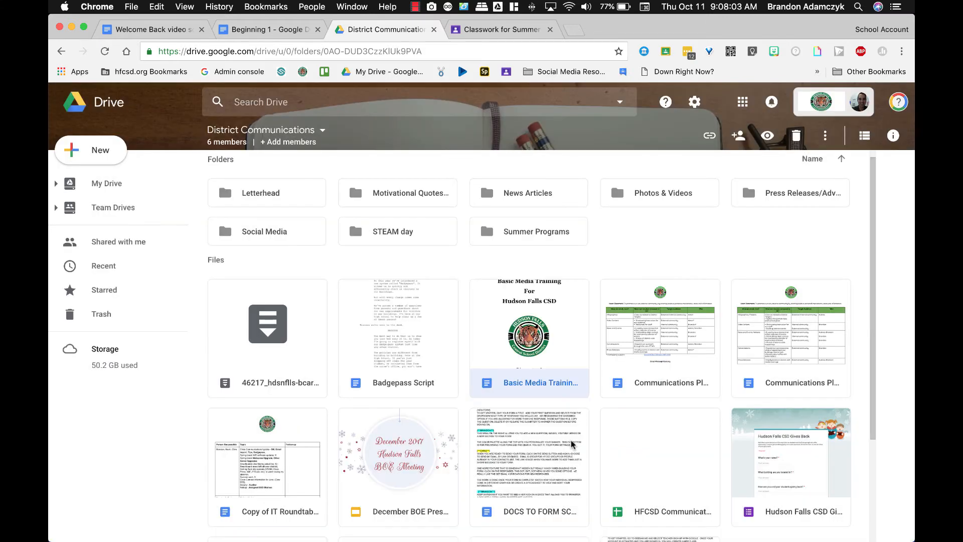
Step: Examine who has access to Basic Media Training and its option restricting download, print and copy for commenters and viewers
right_click(537, 285)
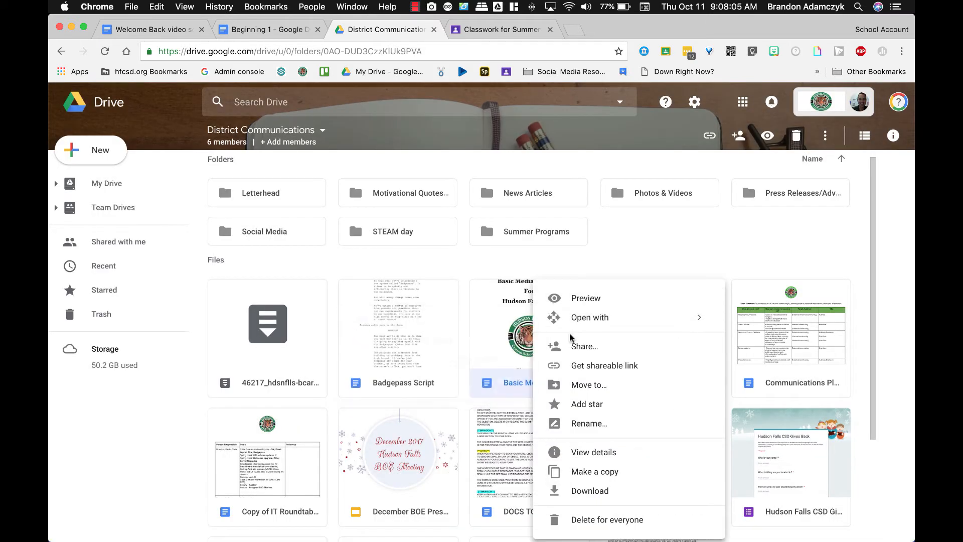
left_click(554, 344)
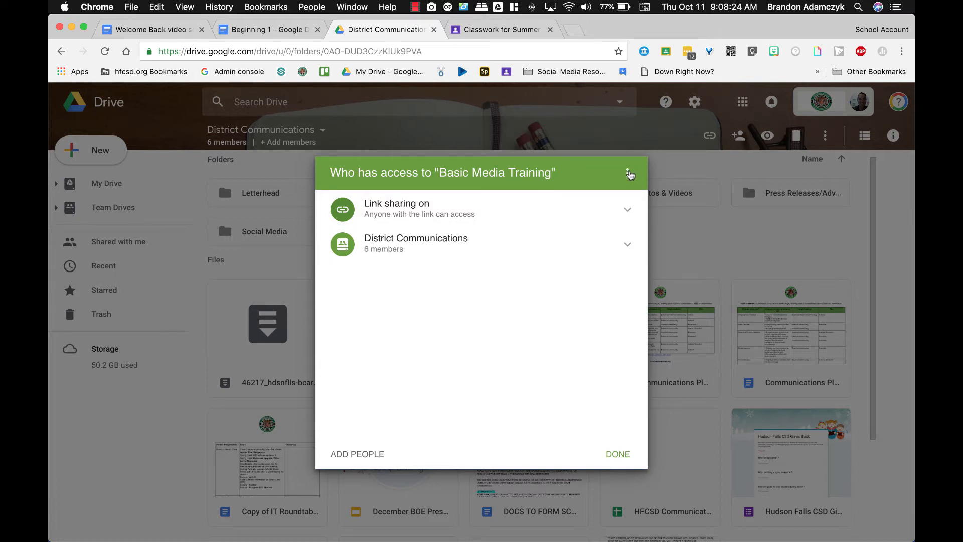
left_click(628, 173)
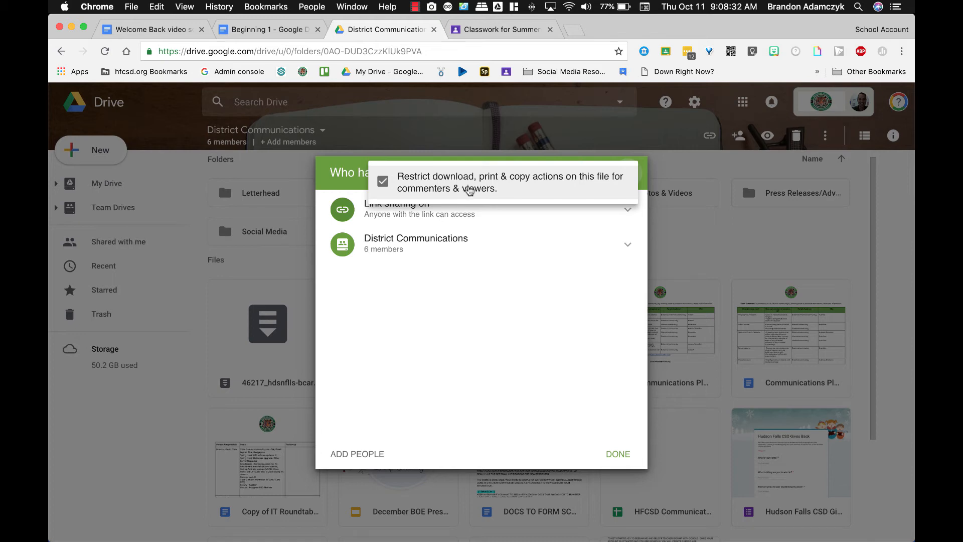
left_click(617, 456)
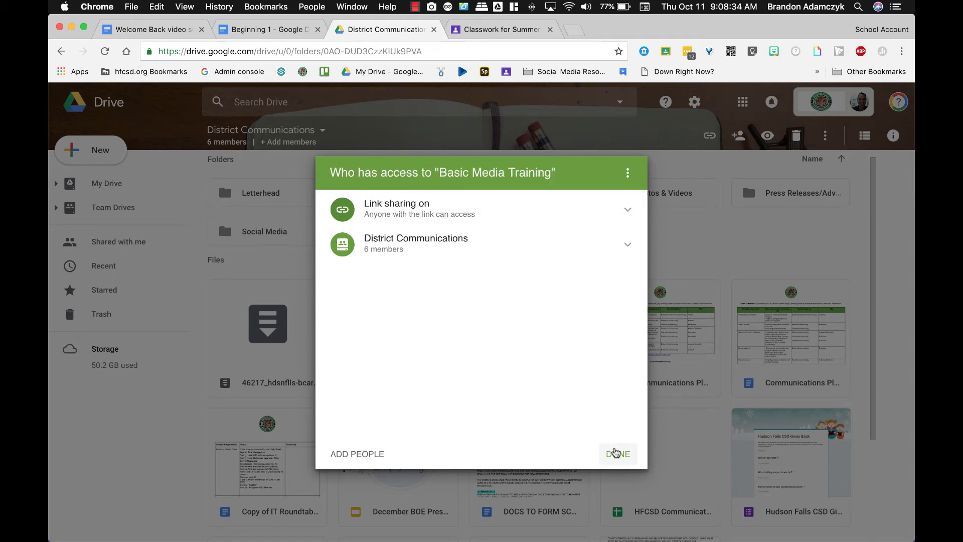
left_click(619, 457)
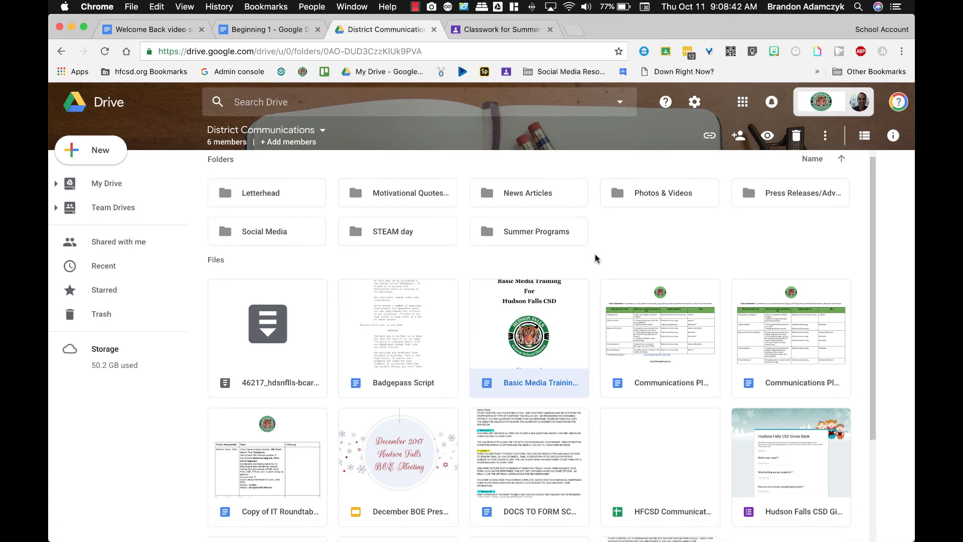
left_click(415, 6)
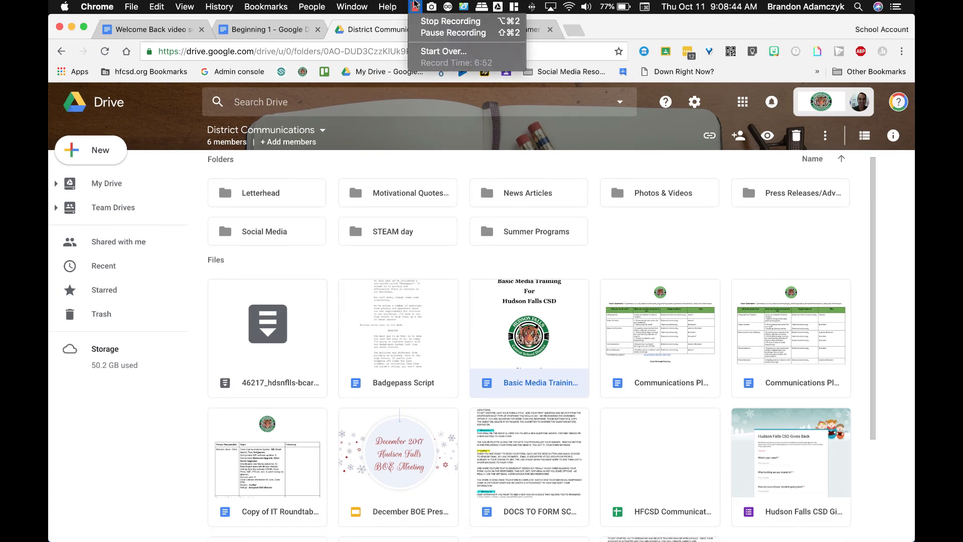